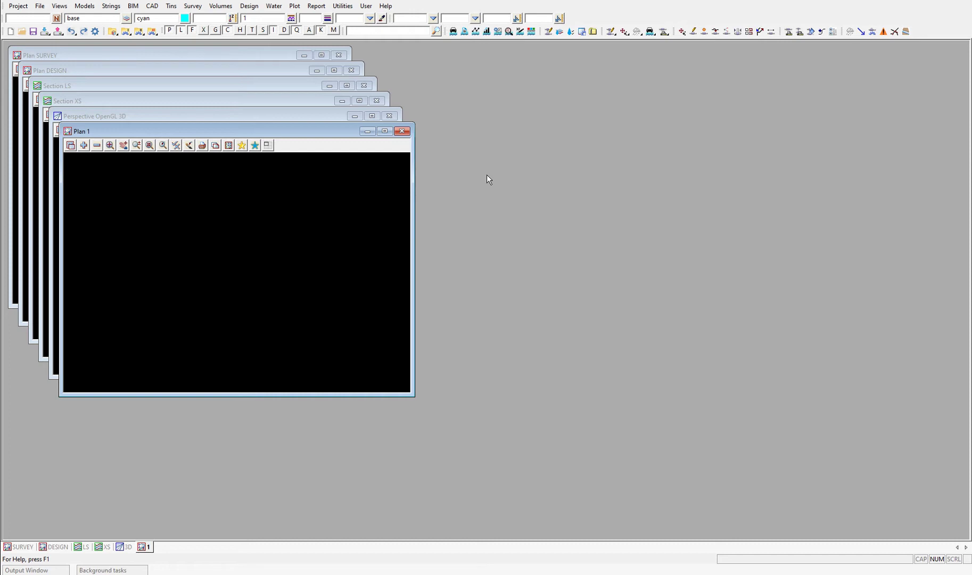
# Open Workspace Setup via Project > Management > Workspace > Setup and begin writing a workspace file.
pyautogui.click(19, 8)
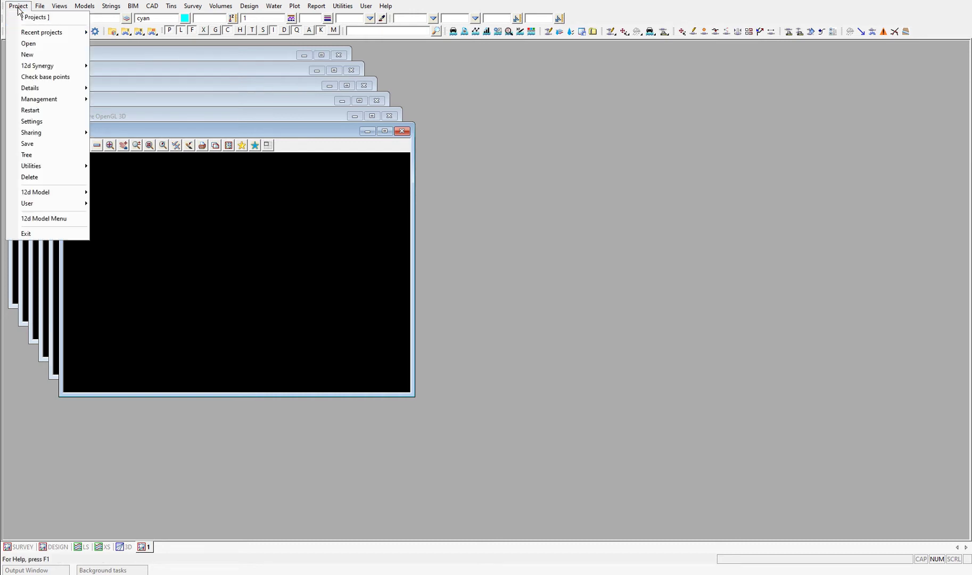
pyautogui.moveTo(48, 98)
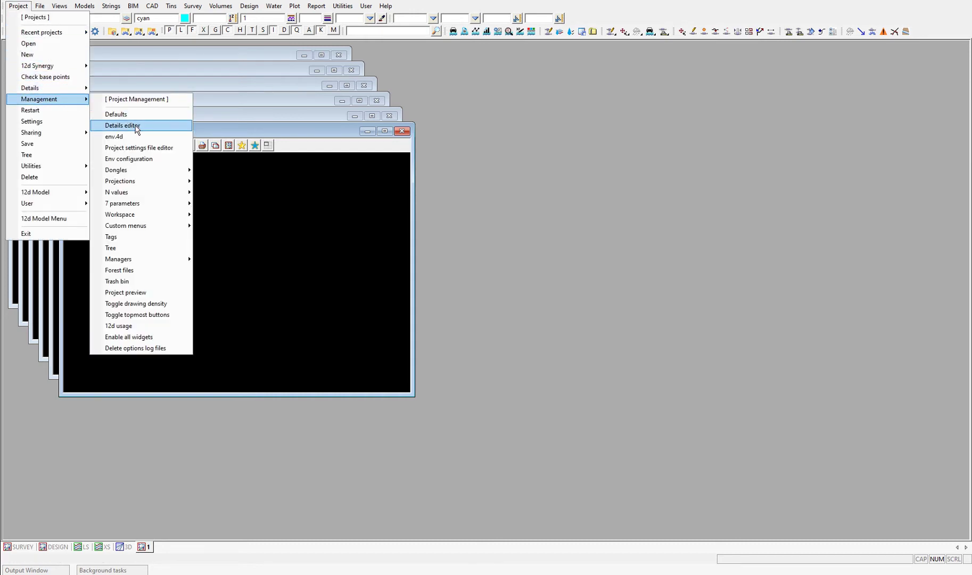
pyautogui.moveTo(148, 214)
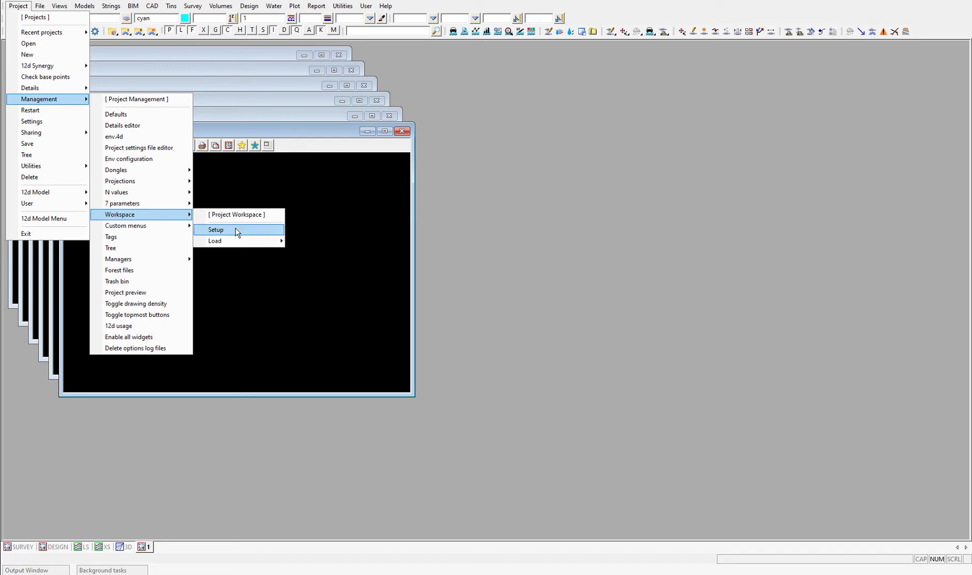
pyautogui.click(237, 230)
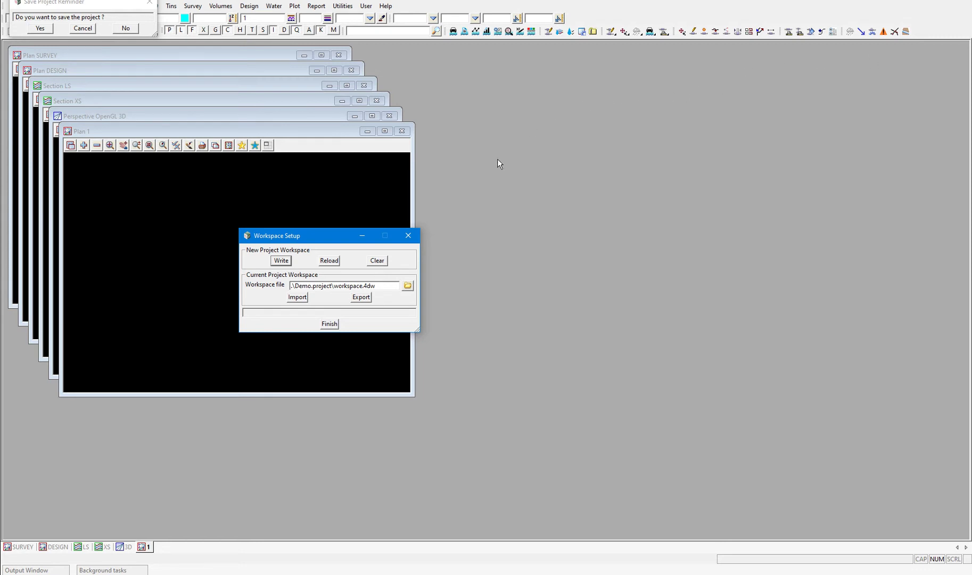
pyautogui.click(282, 262)
# Write workspace.4dw to the current Demo folder, save the project, and open its folder in Explorer.
pyautogui.click(314, 397)
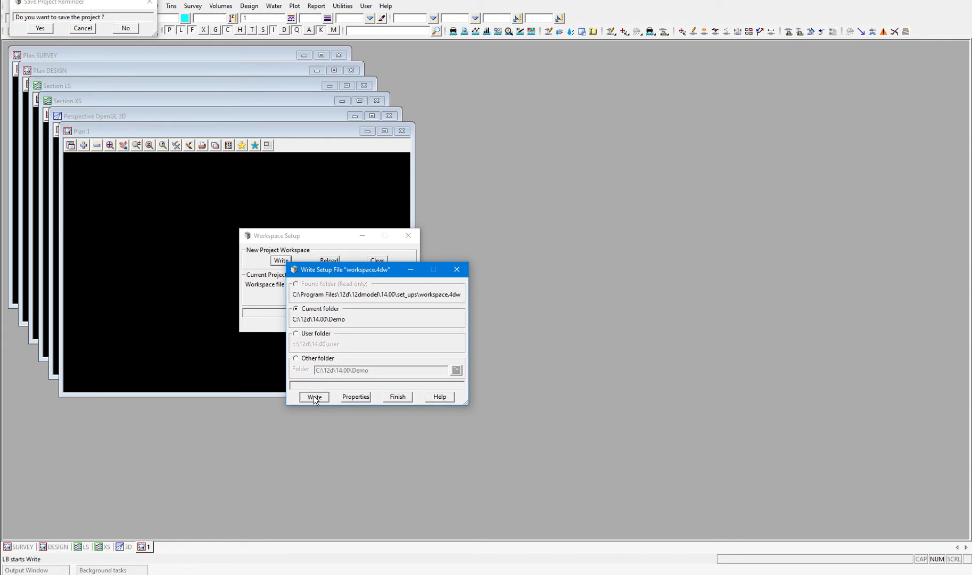
pyautogui.click(398, 396)
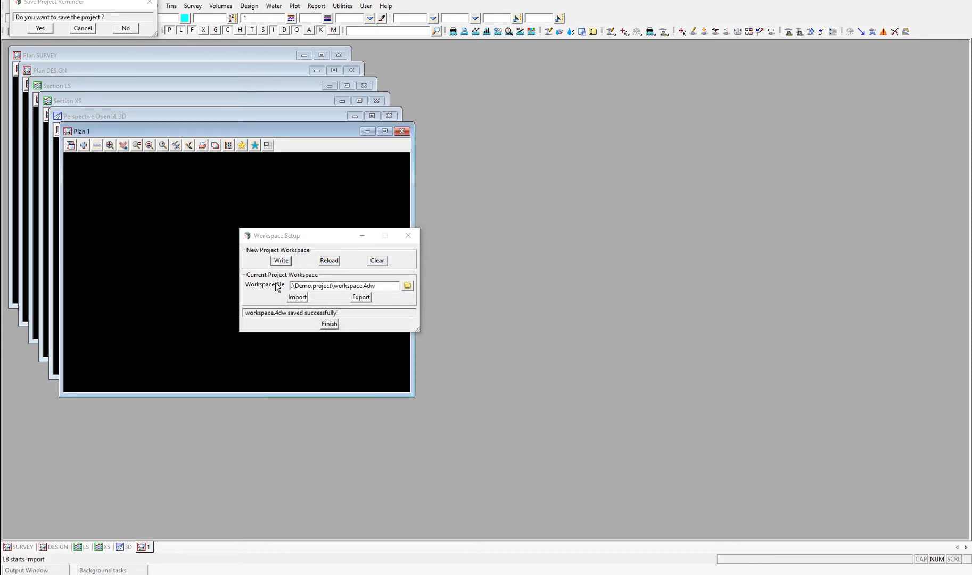
pyautogui.click(42, 29)
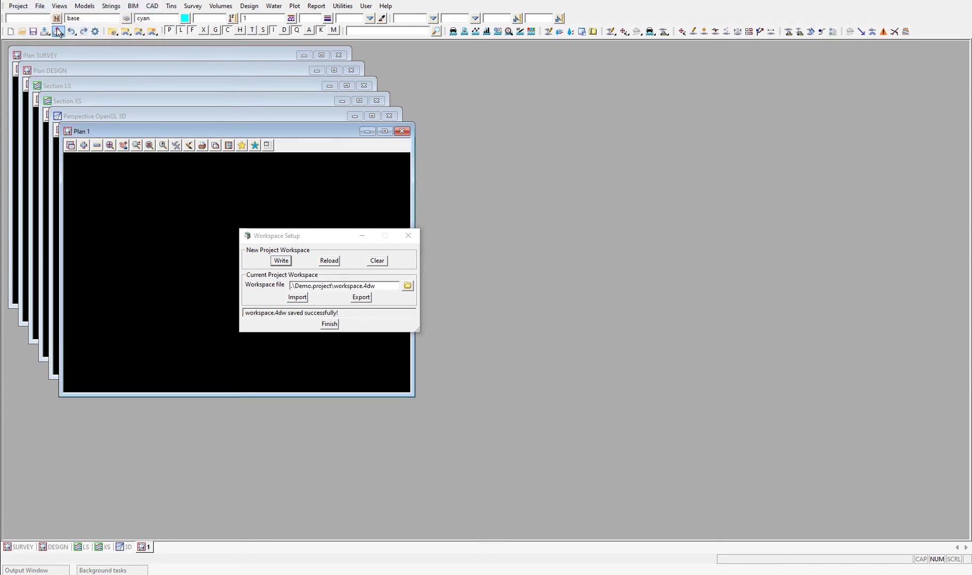
pyautogui.click(112, 32)
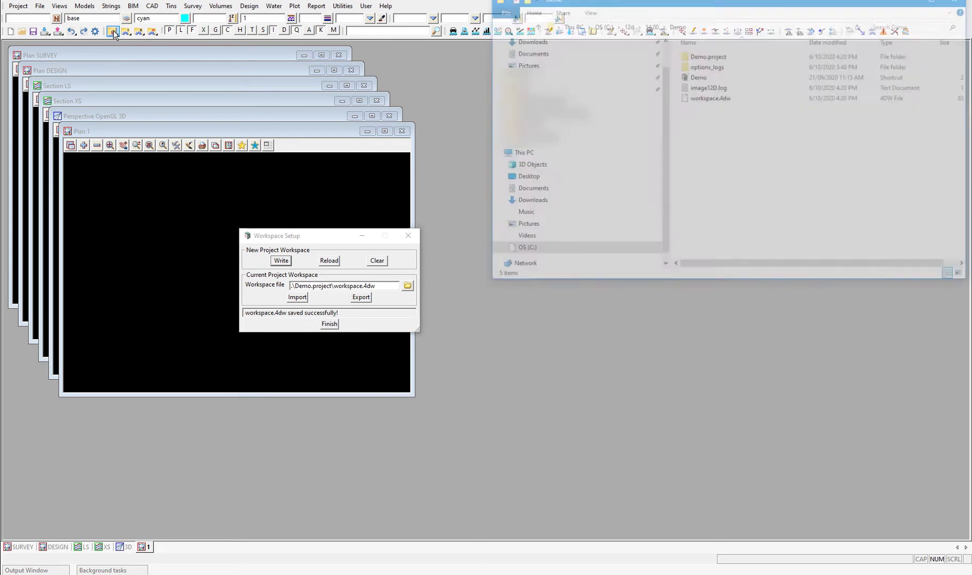
# Copy workspace.4dw from the Demo folder and minimise that Explorer window.
pyautogui.click(708, 99)
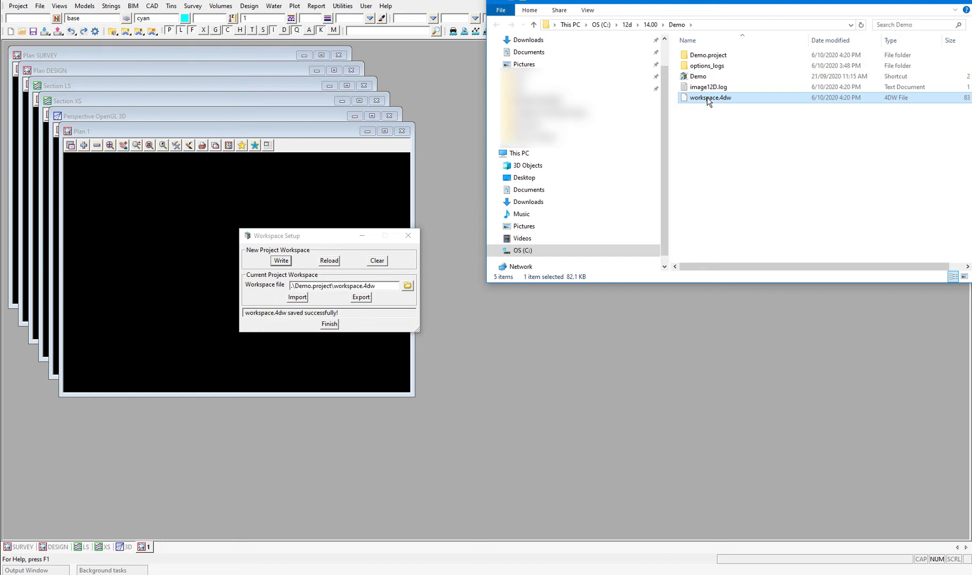
pyautogui.rightClick(709, 99)
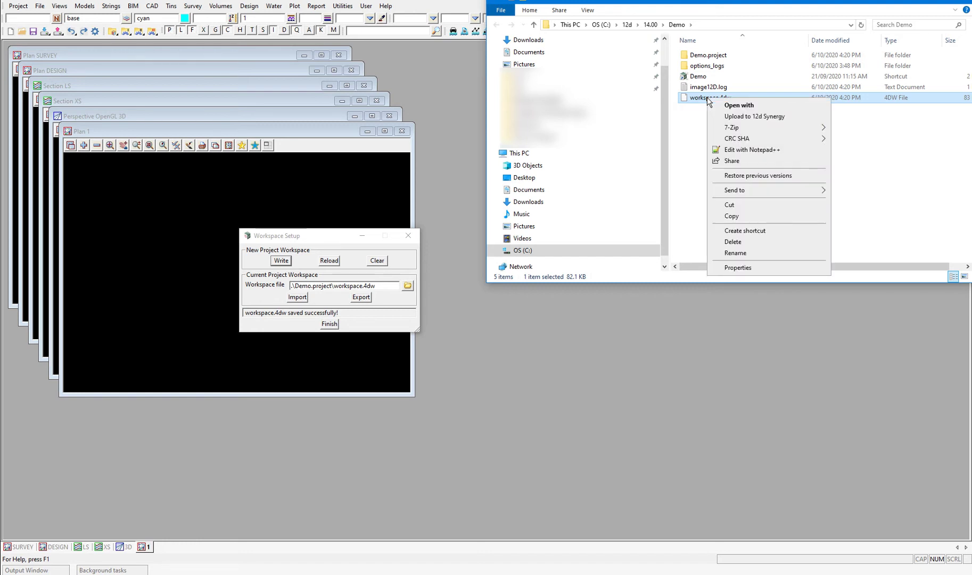
pyautogui.click(728, 218)
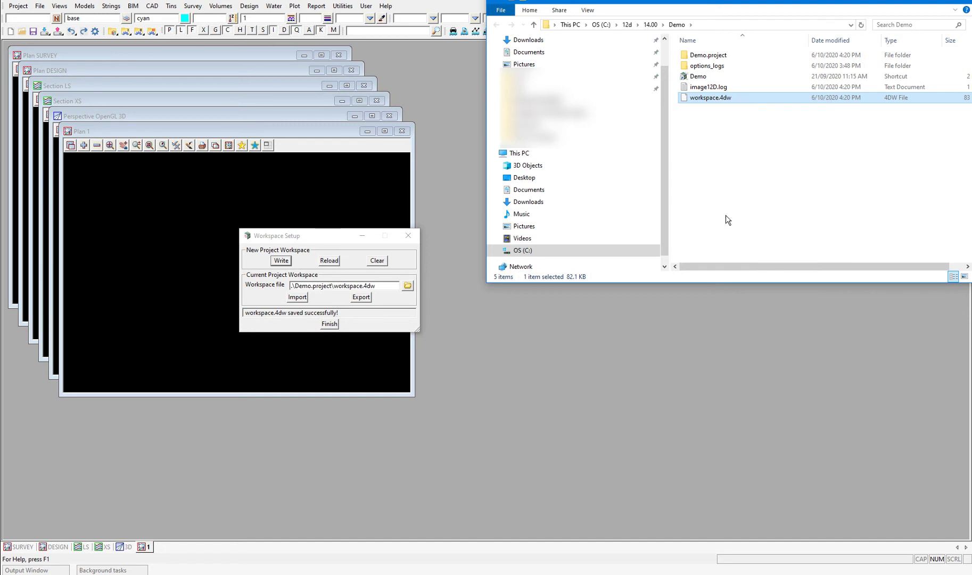
pyautogui.click(915, 2)
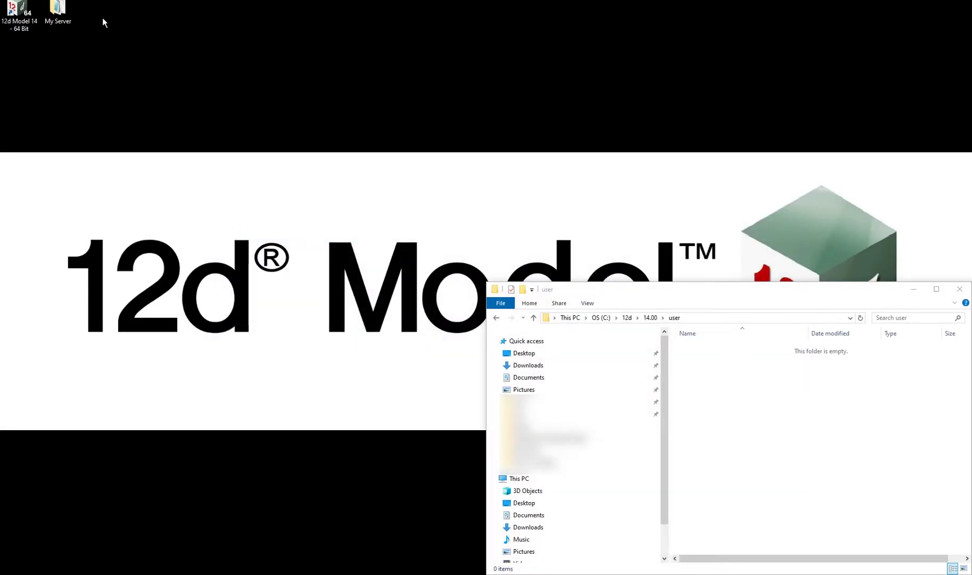
# Paste the workspace into My Server, rename it drainage workspace.4dw, and close the folder.
pyautogui.doubleClick(59, 11)
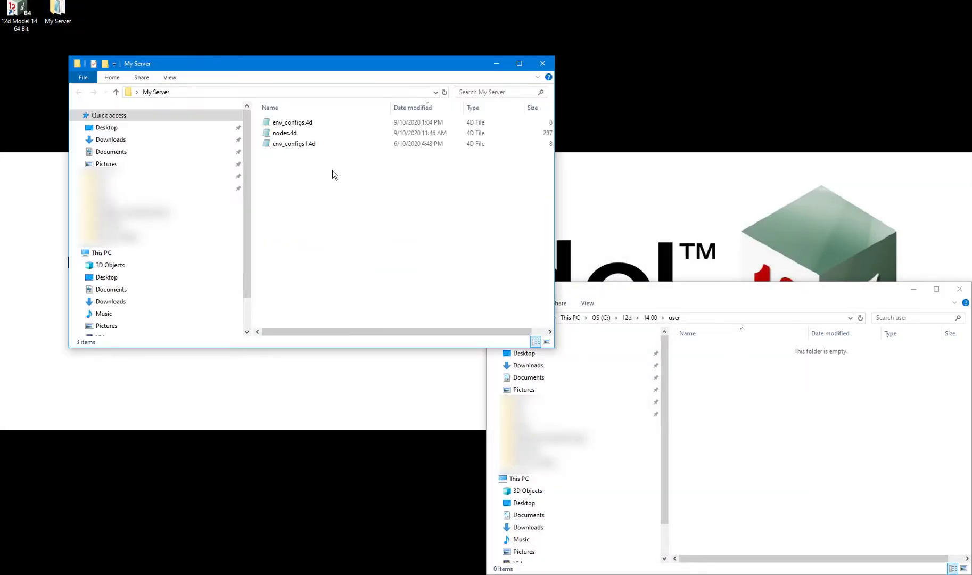
pyautogui.rightClick(336, 182)
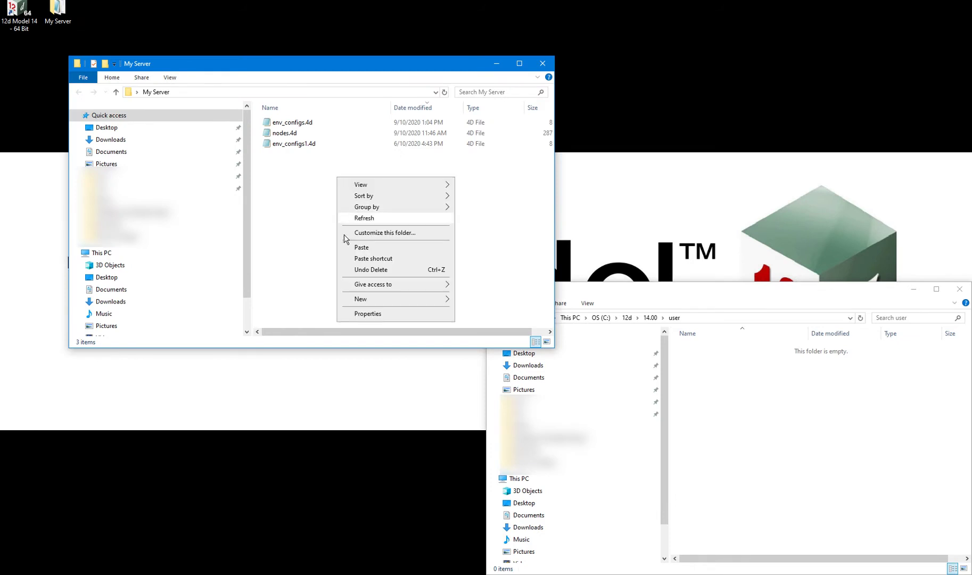
pyautogui.click(352, 251)
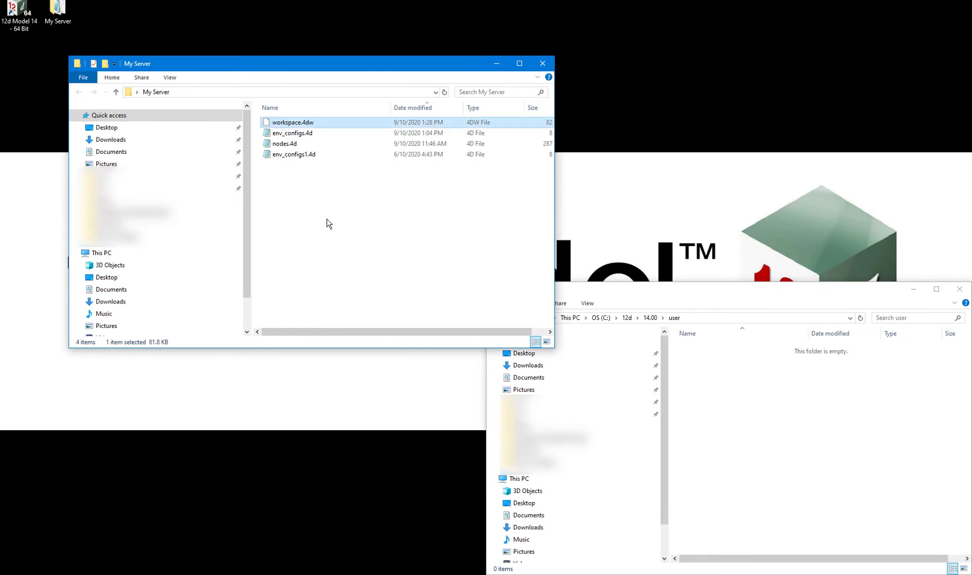
pyautogui.click(273, 123)
pyautogui.click(273, 123)
pyautogui.write('drai')
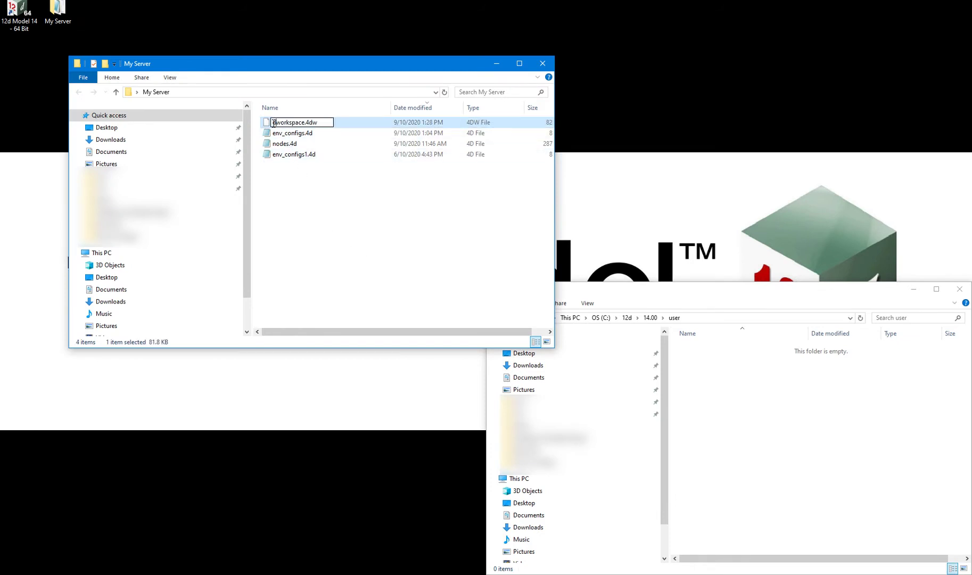
pyautogui.write('nage')
pyautogui.click(310, 192)
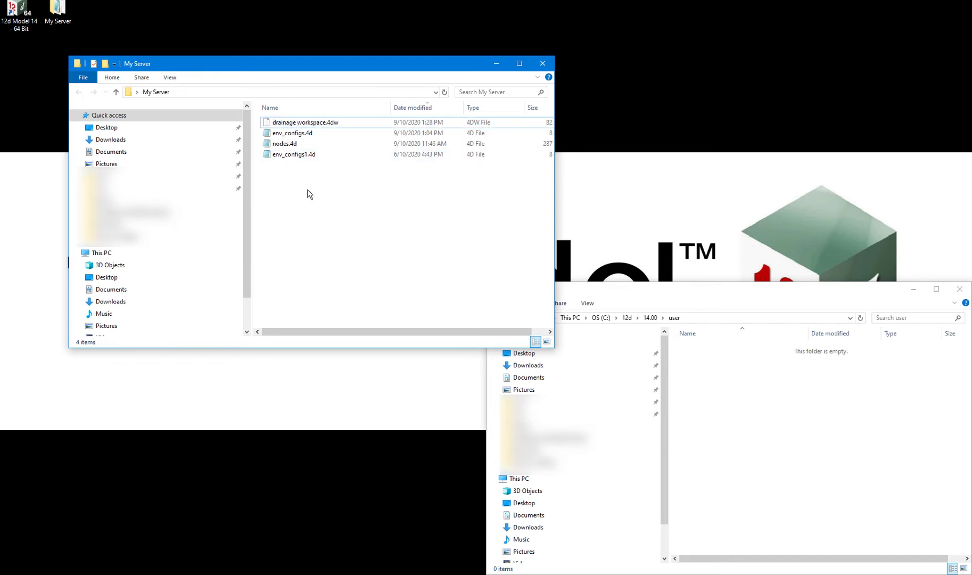
pyautogui.click(542, 63)
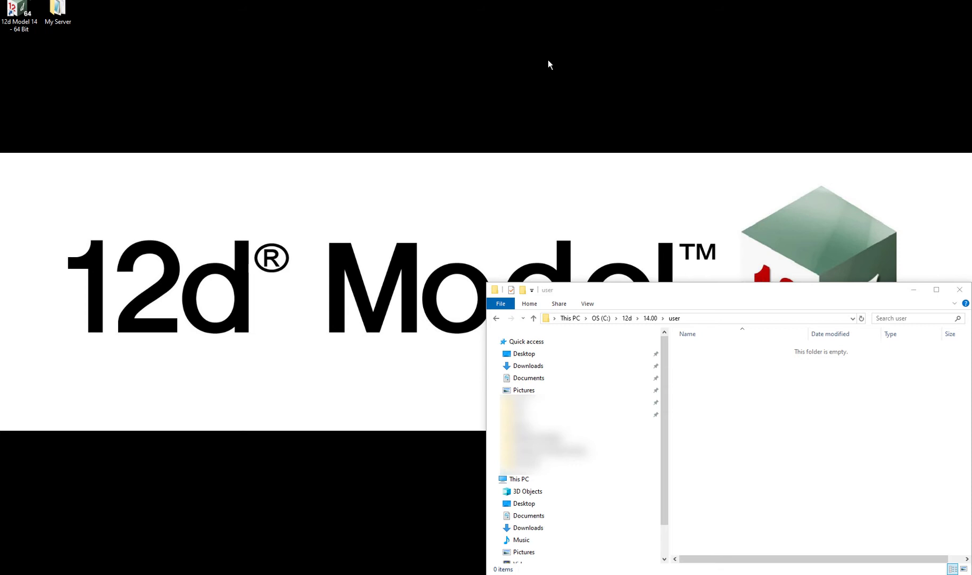
# Paste workspace.4dw into the empty user folder under C:\12d\14.00.
pyautogui.rightClick(705, 414)
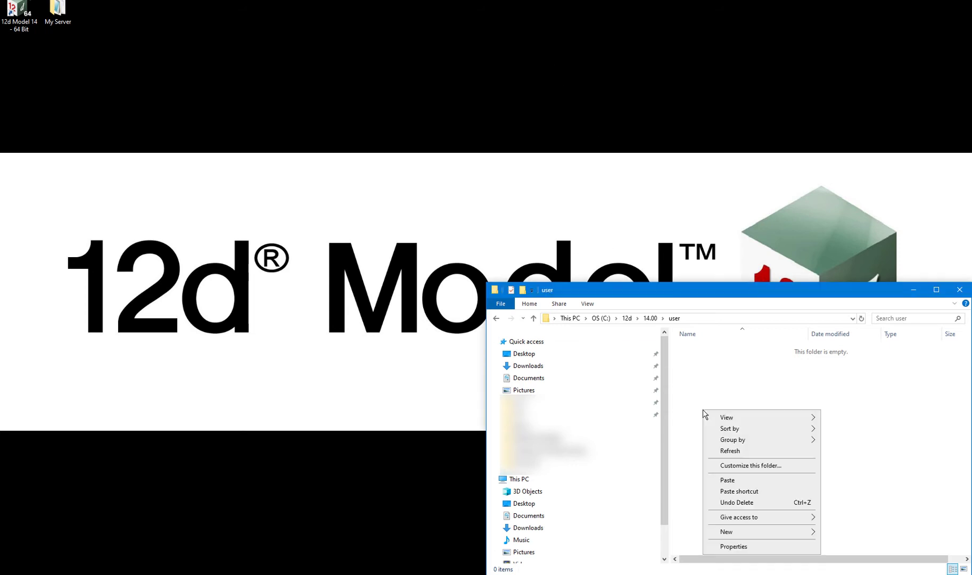
pyautogui.click(734, 482)
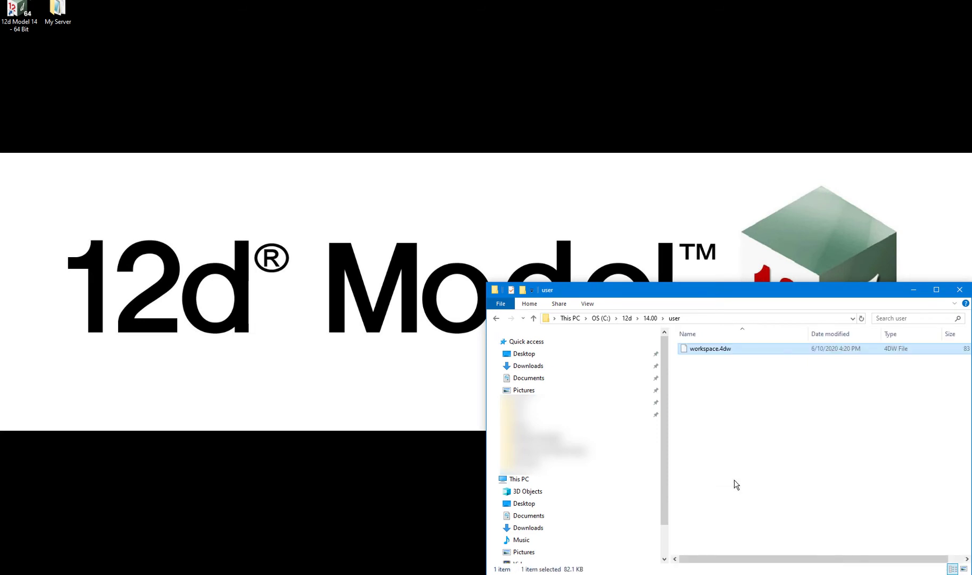
pyautogui.click(734, 480)
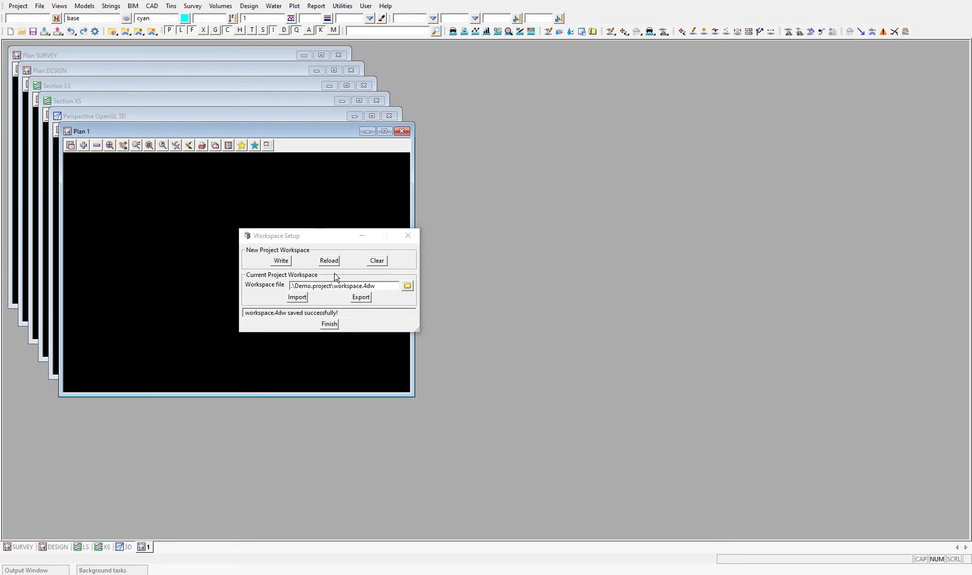
pyautogui.click(310, 235)
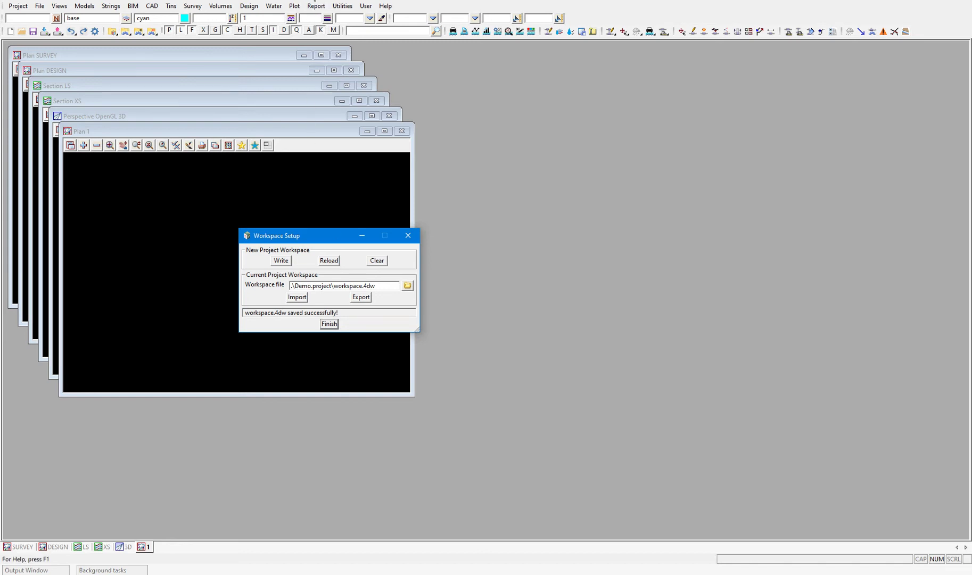
pyautogui.click(312, 2)
# Snap 12d to the left half of the screen and bring the Demo folder window alongside.
pyautogui.press('super+Left')
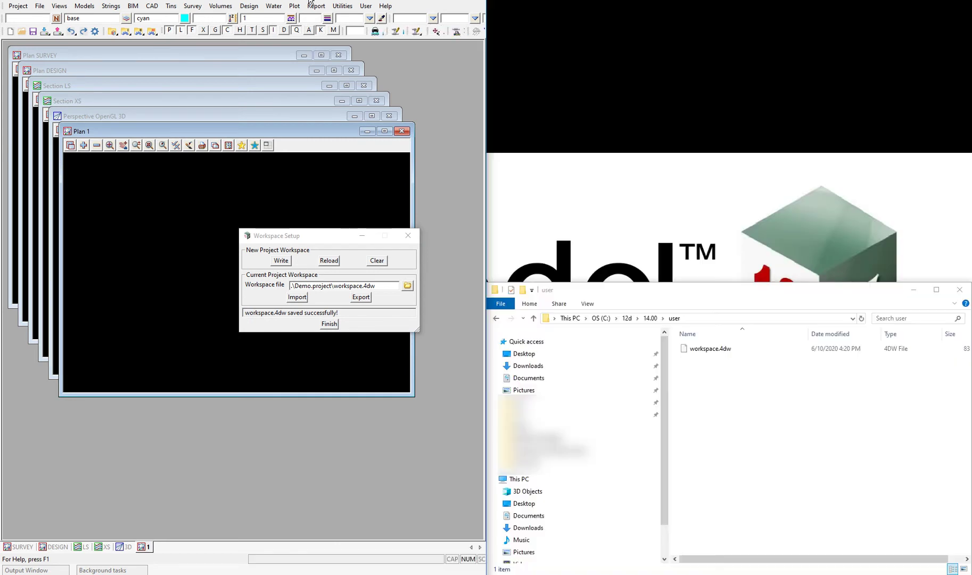
pyautogui.moveTo(394, 571)
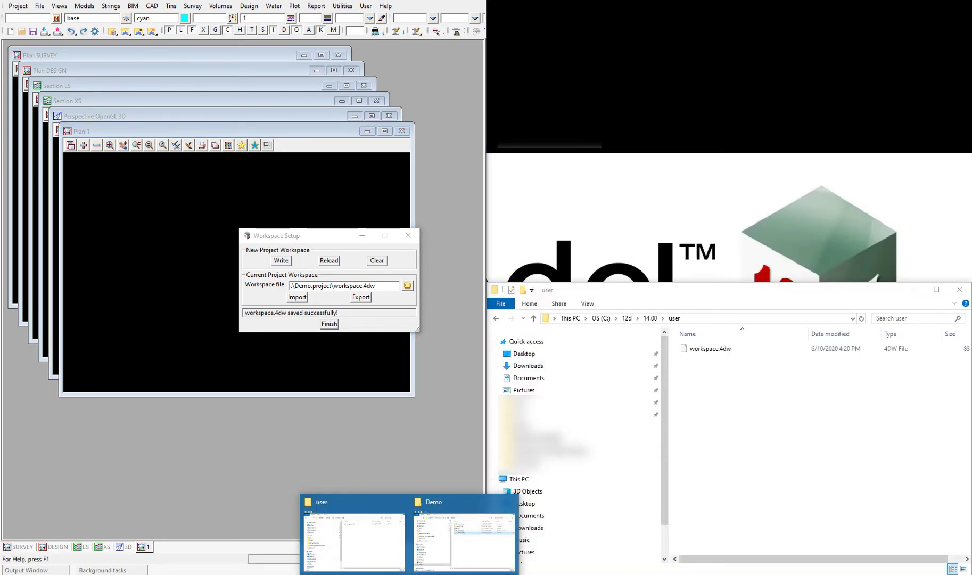
pyautogui.click(439, 549)
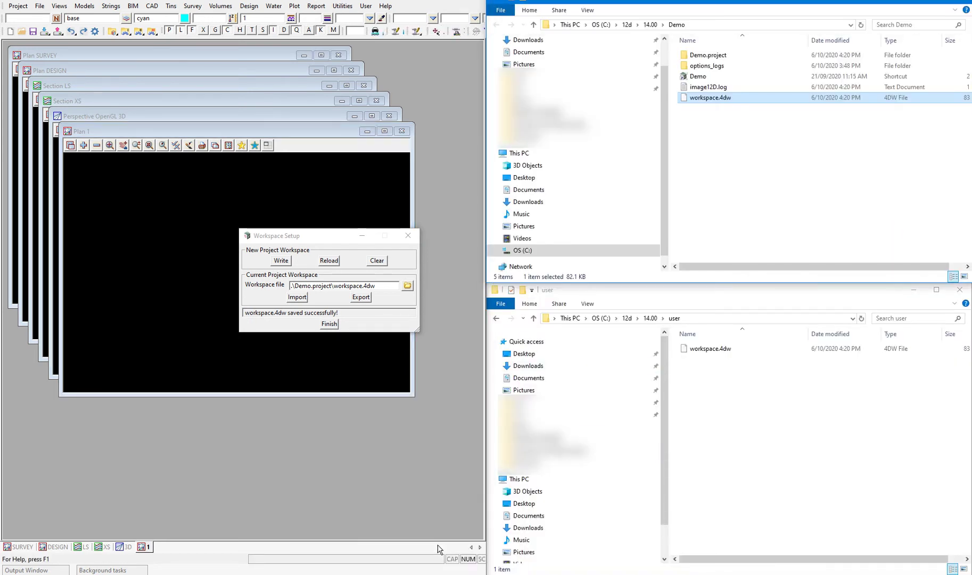
# Clear the New Project Workspace file in Workspace Setup, removing workspace.4dw.
pyautogui.click(377, 261)
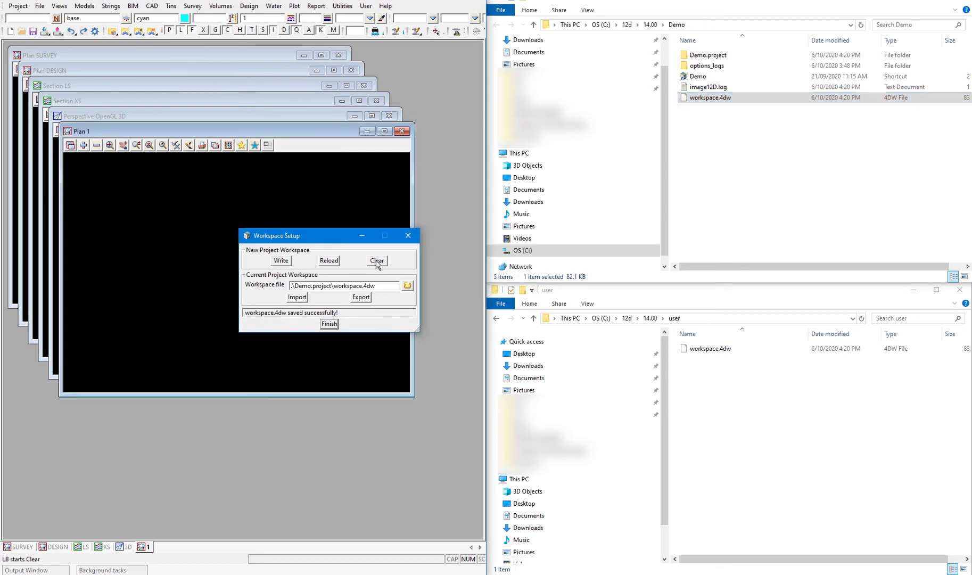
pyautogui.click(377, 261)
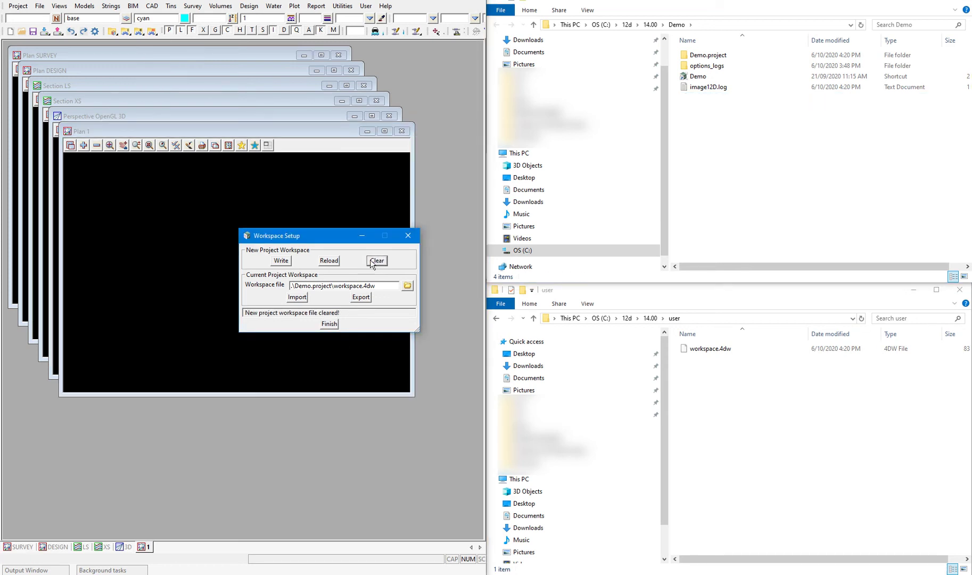
pyautogui.click(378, 264)
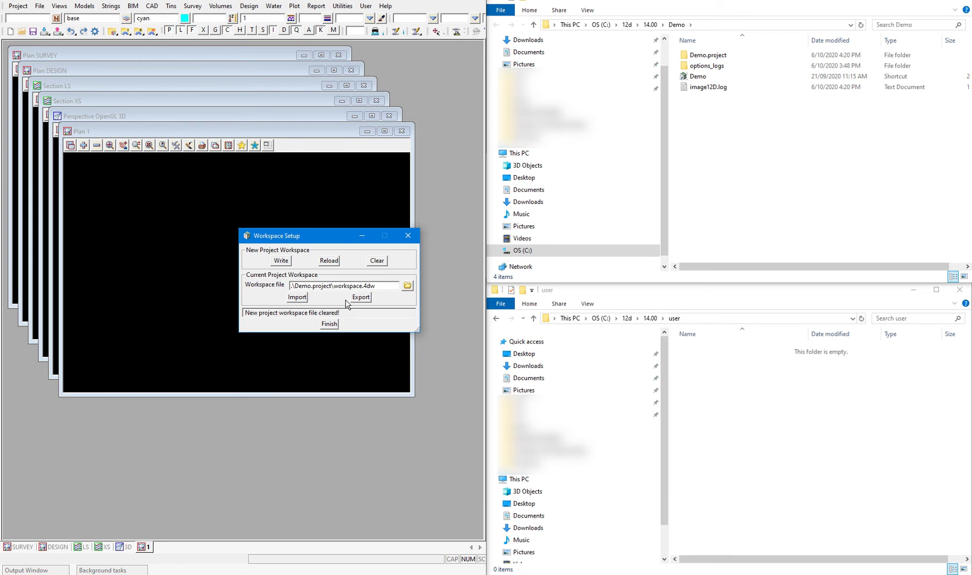
# Turn on the Design and Road toolbars in the Views toolbar list.
pyautogui.click(59, 6)
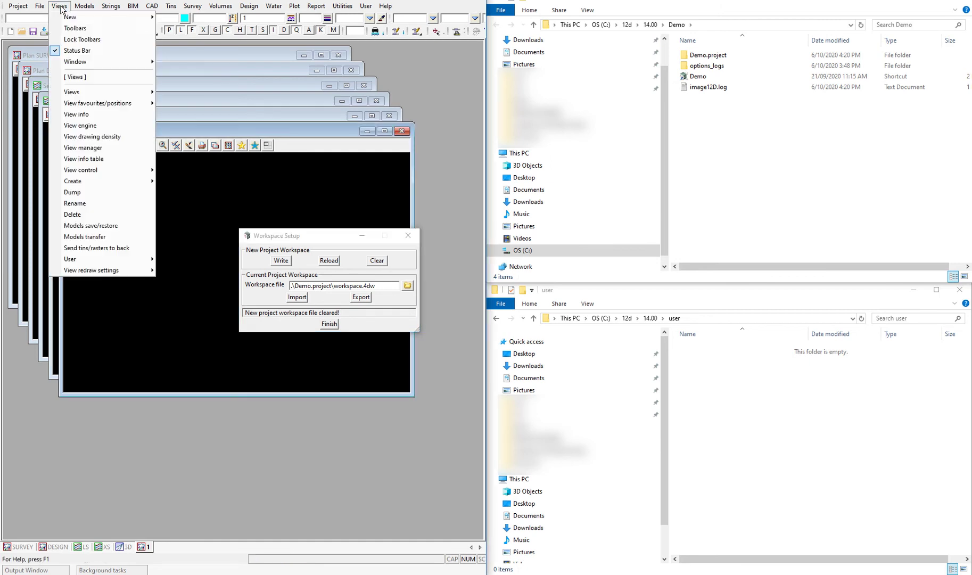
pyautogui.click(73, 29)
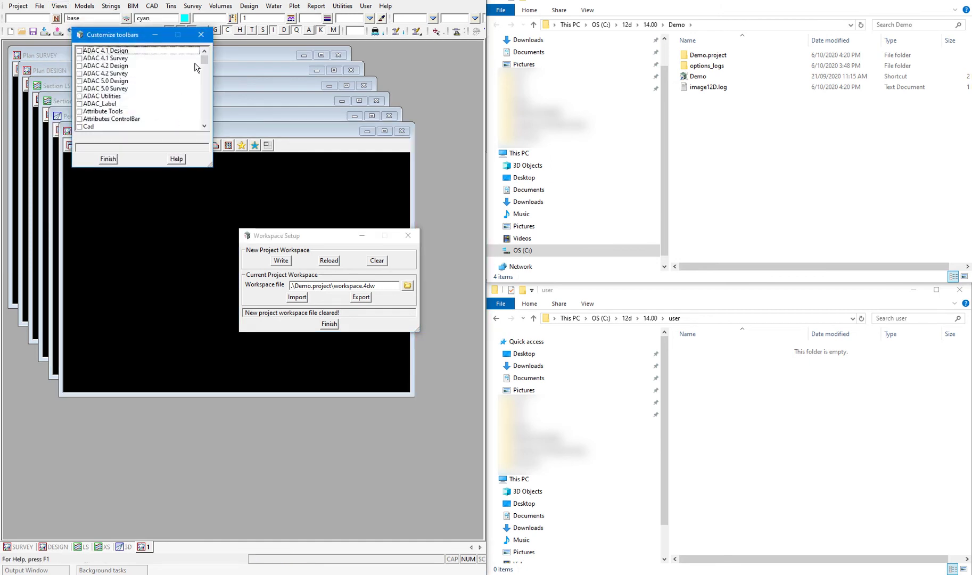
pyautogui.moveTo(203, 63)
pyautogui.mouseDown()
pyautogui.moveTo(206, 91)
pyautogui.moveTo(206, 82)
pyautogui.mouseUp()
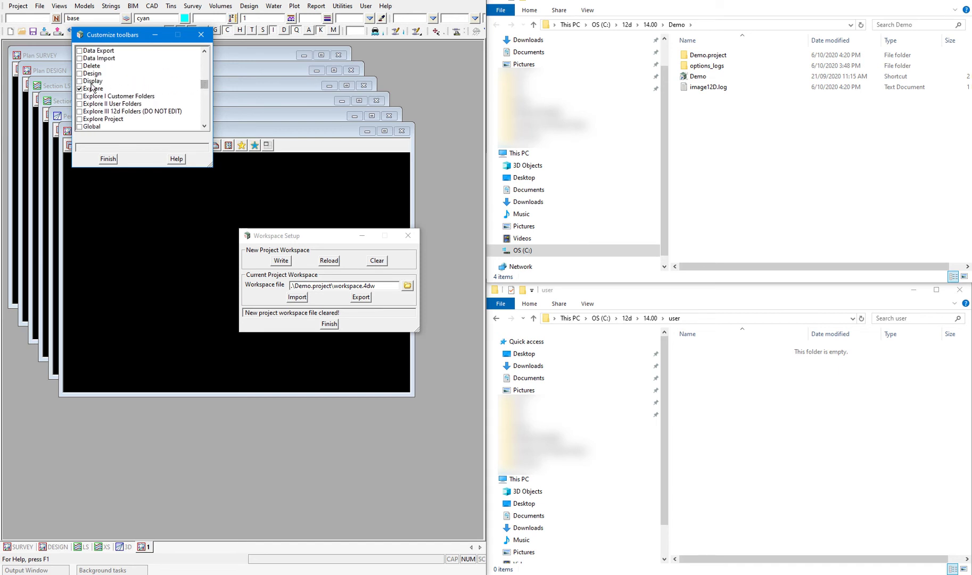
pyautogui.click(80, 74)
pyautogui.moveTo(205, 87); pyautogui.dragTo(204, 117)
pyautogui.click(80, 81)
# Hide the Water, Water Drainage, Drainage 2D, Network, Outputs and String toolbars, then maximise 12d.
pyautogui.click(79, 81)
pyautogui.click(80, 89)
pyautogui.click(80, 96)
pyautogui.click(79, 103)
pyautogui.click(80, 111)
pyautogui.click(80, 118)
pyautogui.click(109, 159)
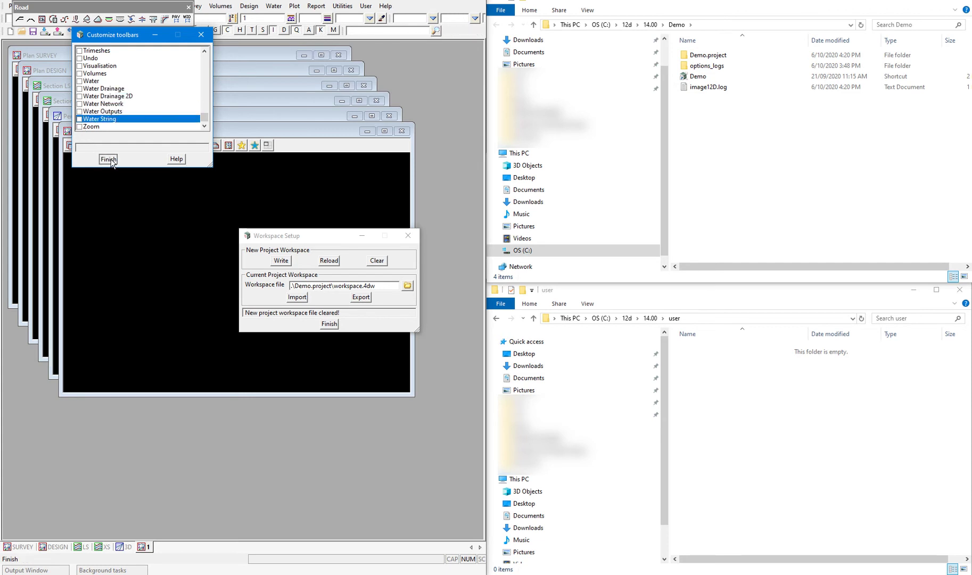
pyautogui.doubleClick(453, 2)
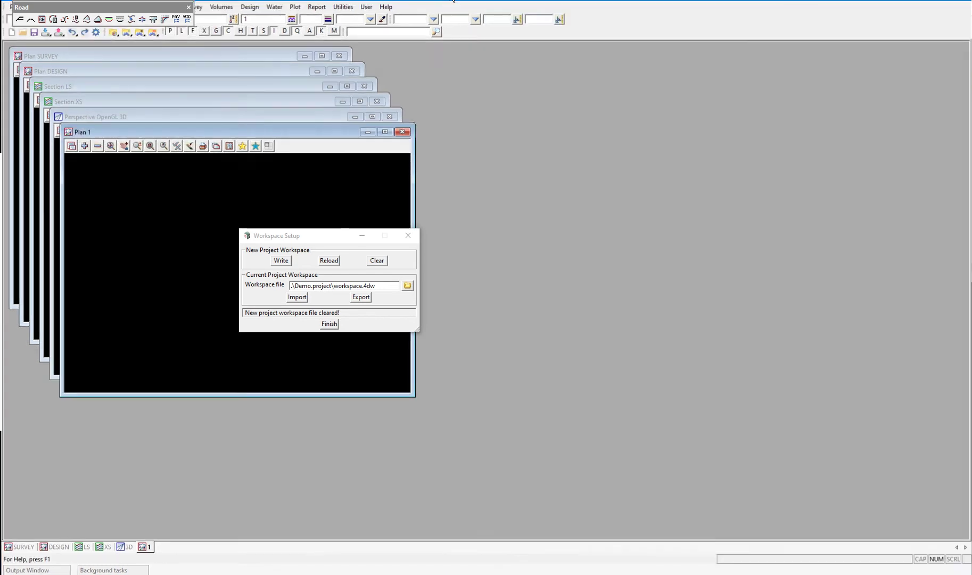
# Dock the Road toolbar as a new row and the Design toolbar vertically on the left edge.
pyautogui.moveTo(67, 7); pyautogui.dragTo(5, 106)
pyautogui.moveTo(37, 7); pyautogui.dragTo(10, 204)
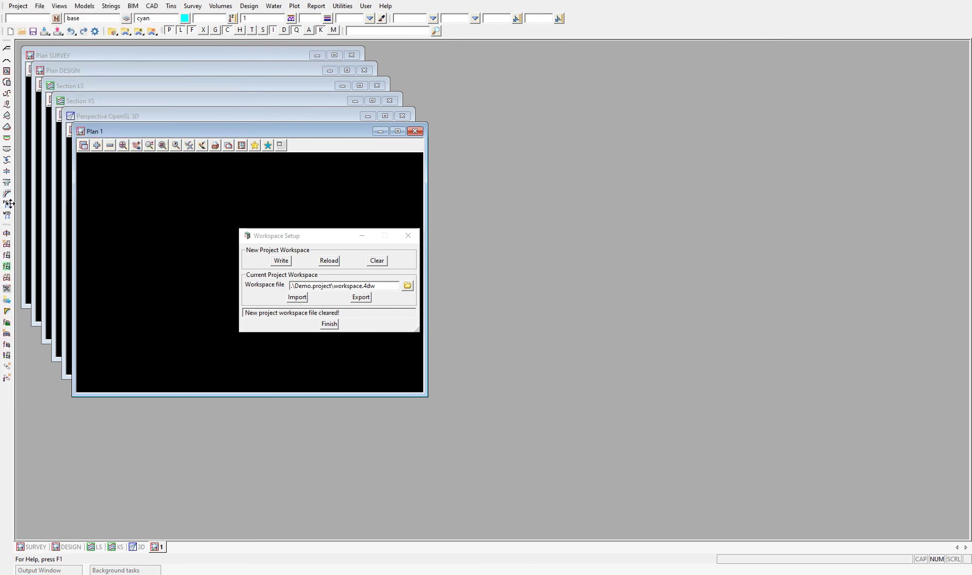
# Browse to Desktop\My Server, name the file road workspace.4dw, and export the workspace.
pyautogui.click(407, 287)
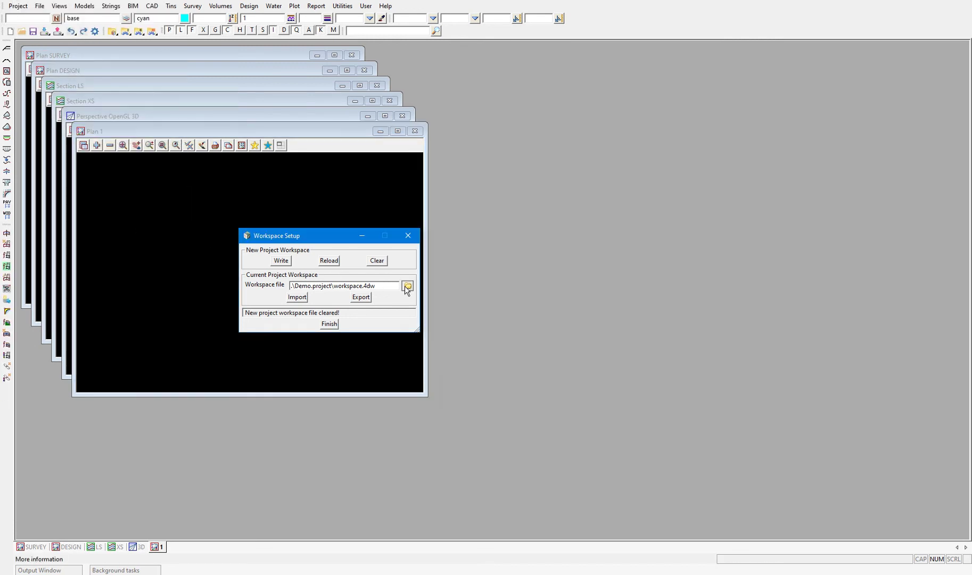
pyautogui.click(422, 430)
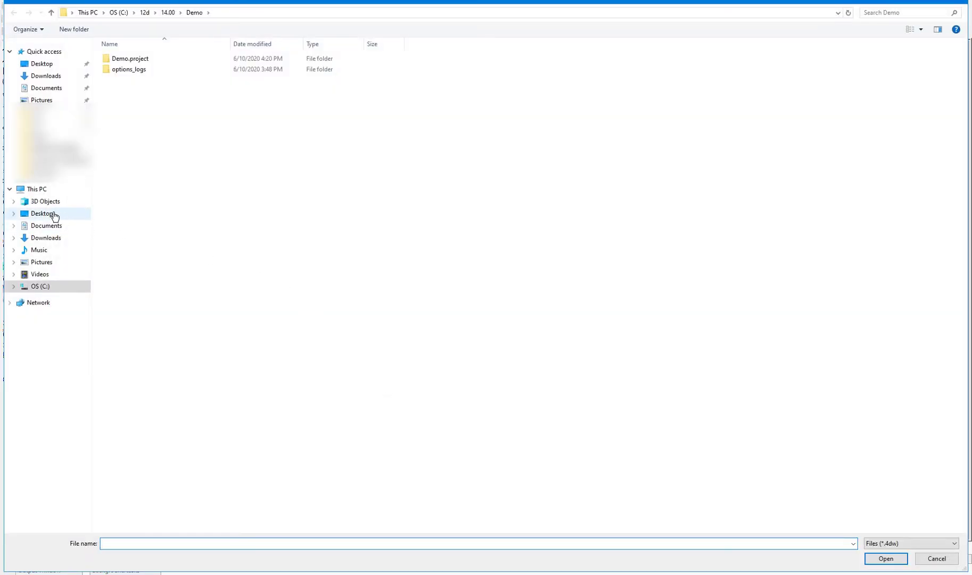
pyautogui.click(53, 215)
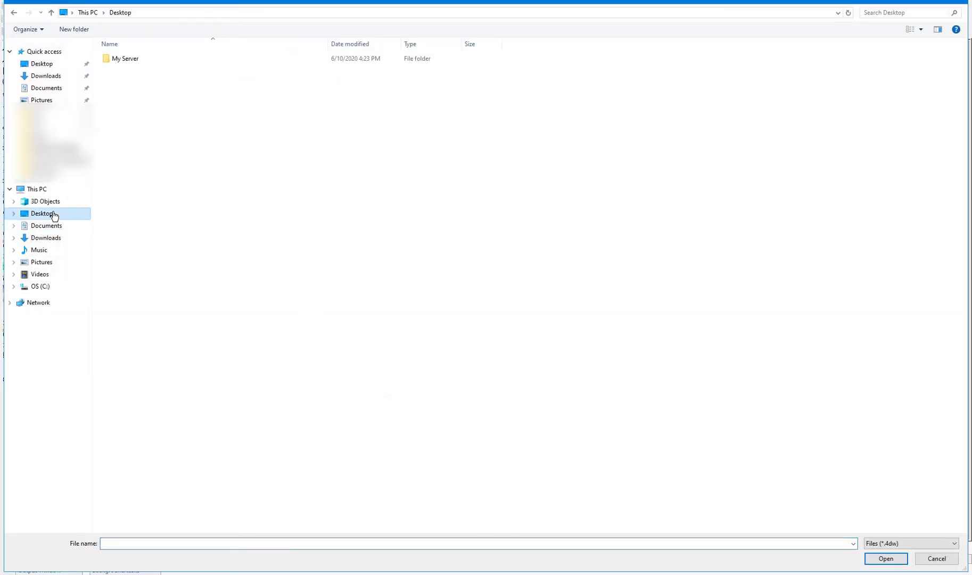
pyautogui.doubleClick(131, 59)
pyautogui.click(159, 542)
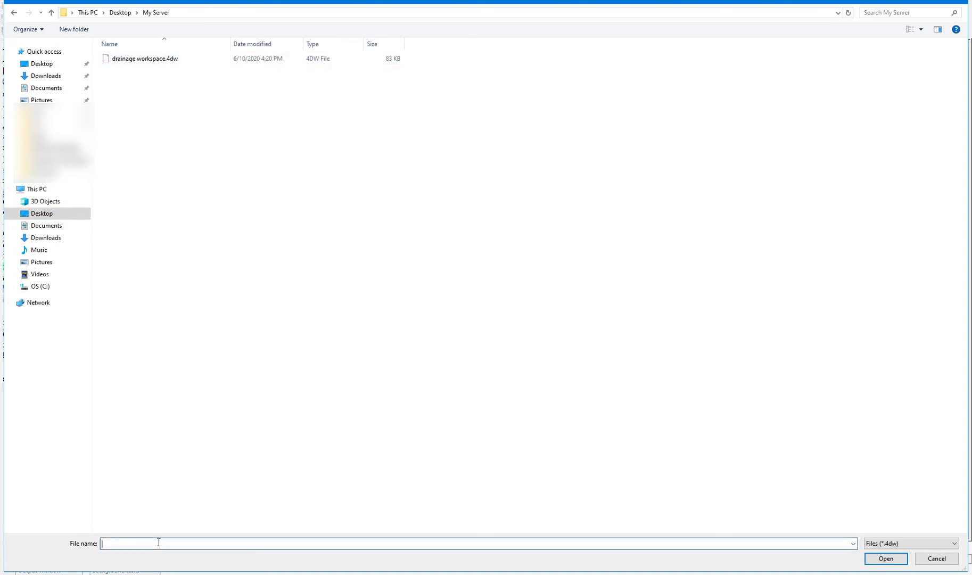
pyautogui.write('road')
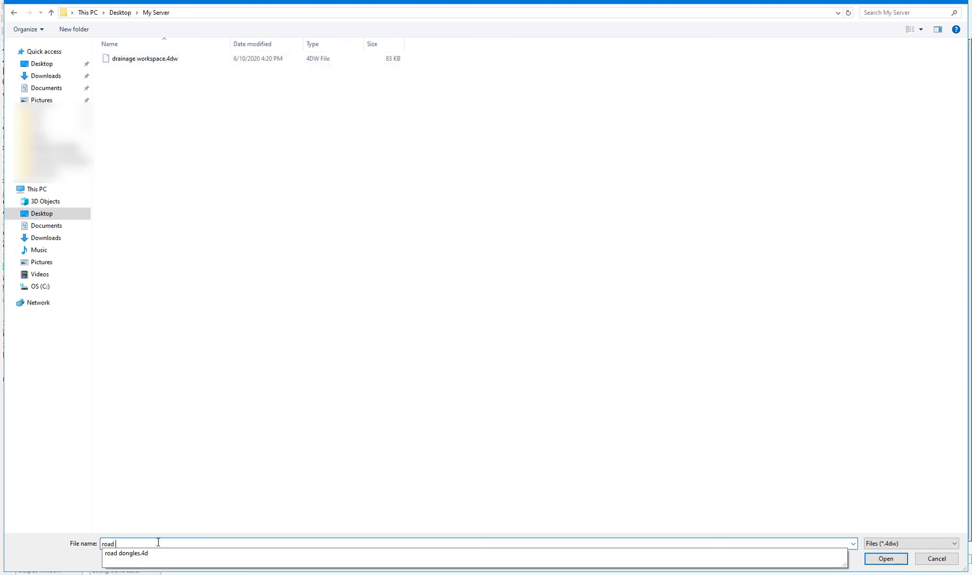
pyautogui.write(' work')
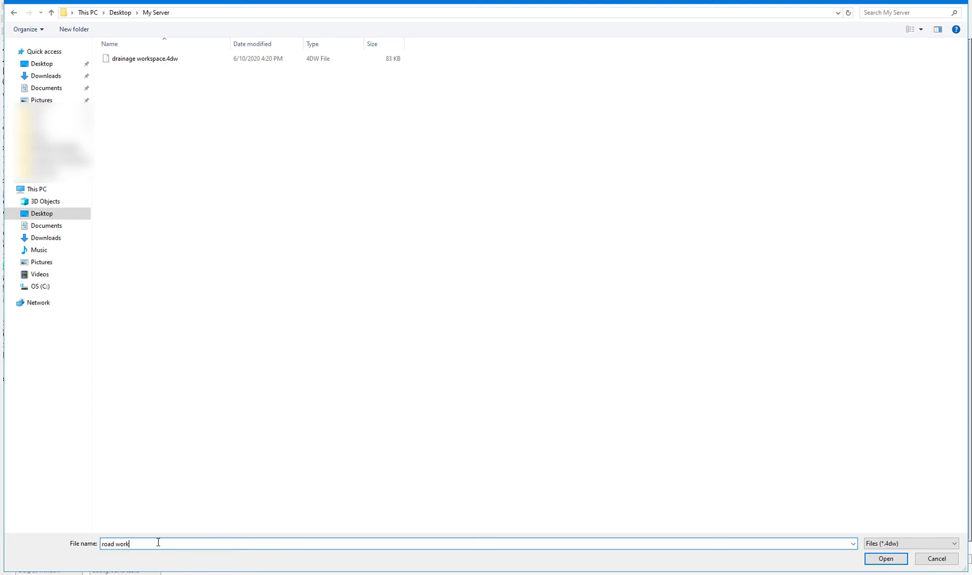
pyautogui.write('space')
pyautogui.click(881, 559)
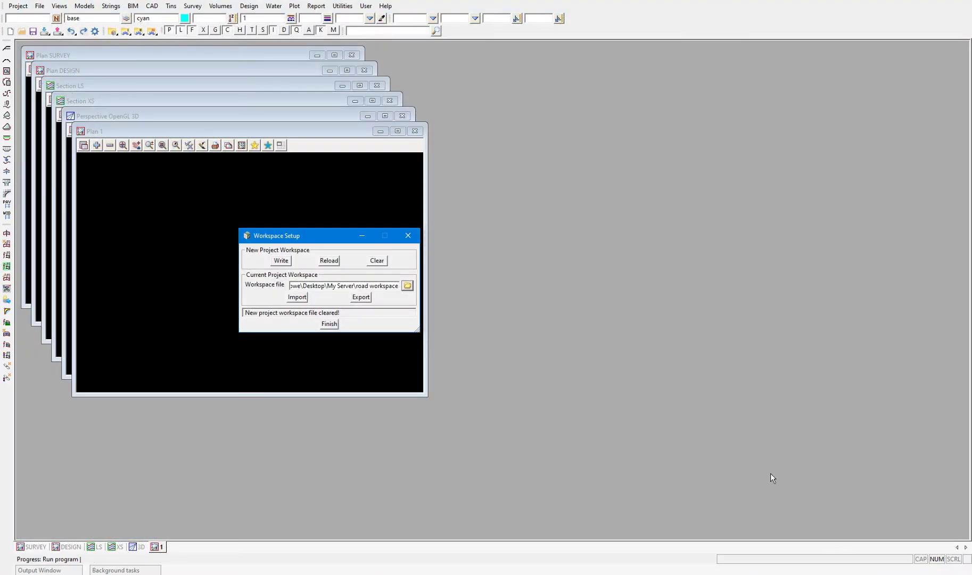
pyautogui.click(363, 299)
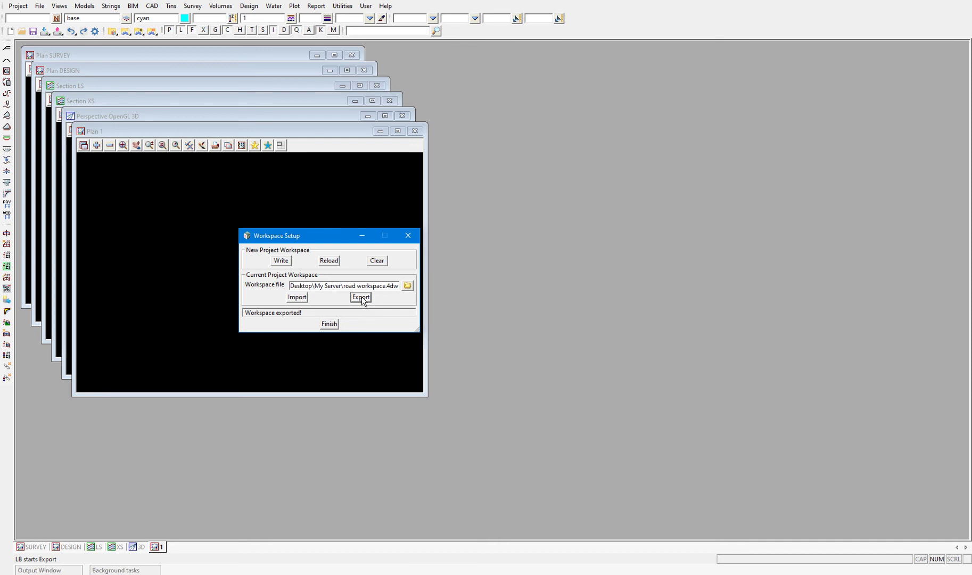
# Browse to drainage workspace.4dw and load it into 12d Model as the workspace.
pyautogui.click(408, 286)
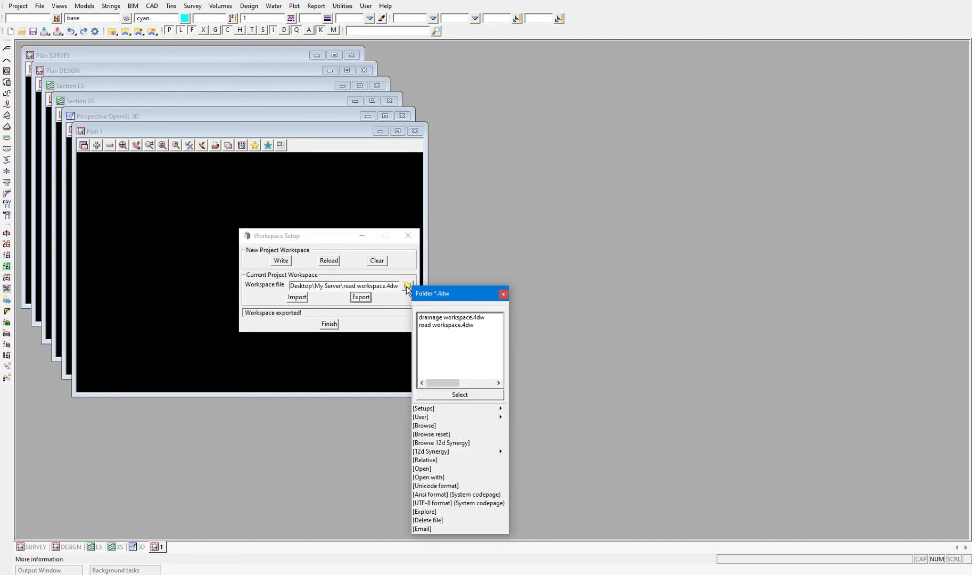
pyautogui.click(424, 425)
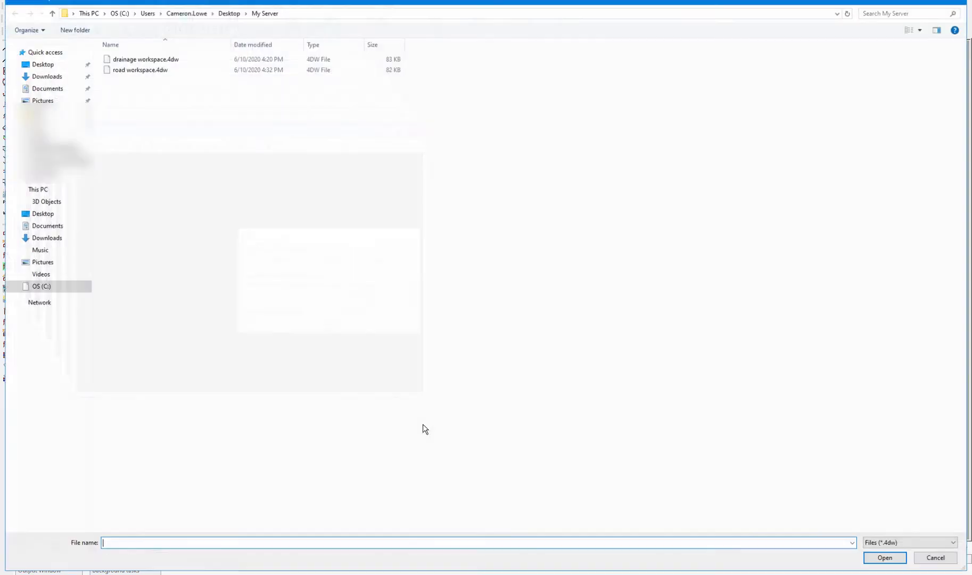
pyautogui.doubleClick(160, 60)
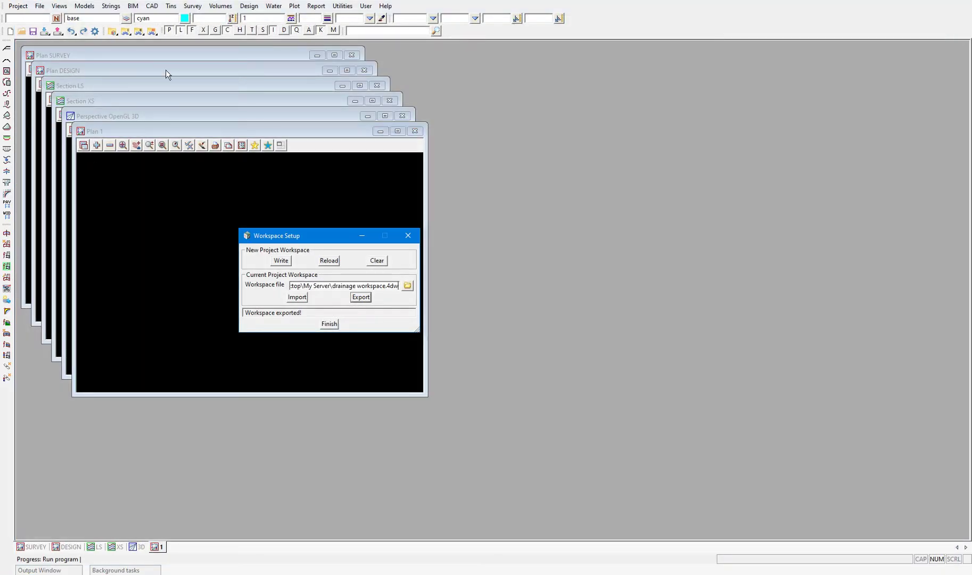
pyautogui.click(298, 297)
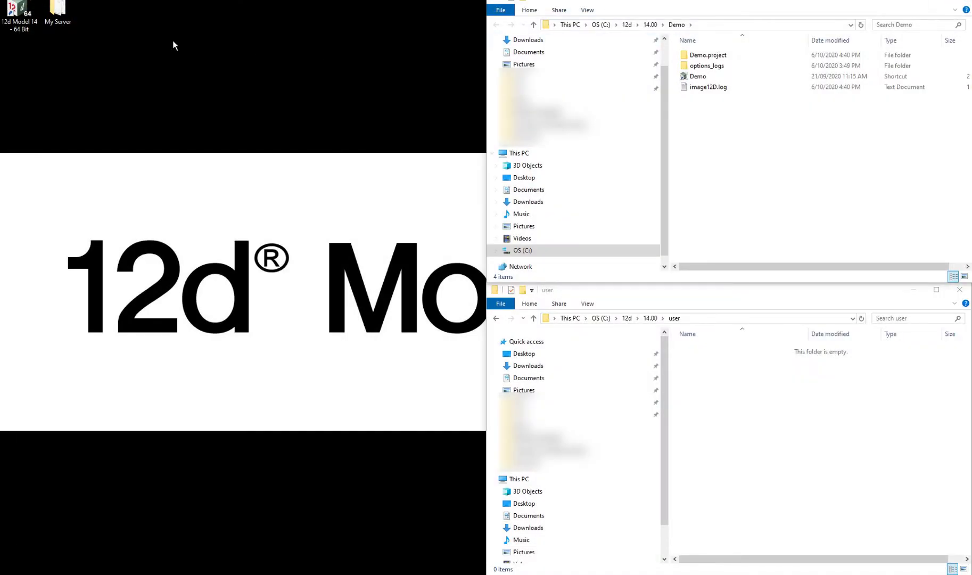
# Launch 12d Model 14 and open Edit Environment Configurations for env_configs1.4d, moving the dialog left.
pyautogui.click(27, 14)
pyautogui.doubleClick(28, 15)
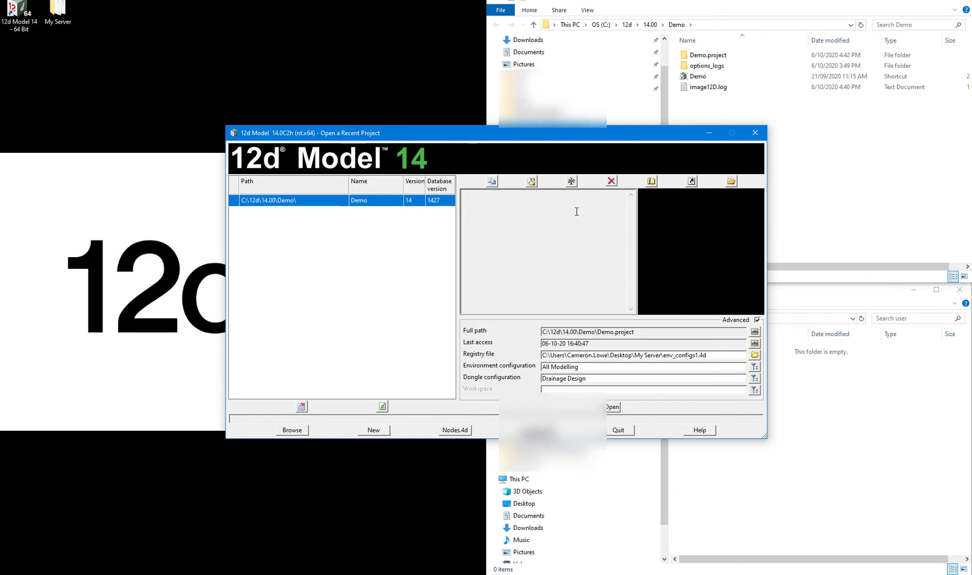
pyautogui.click(759, 358)
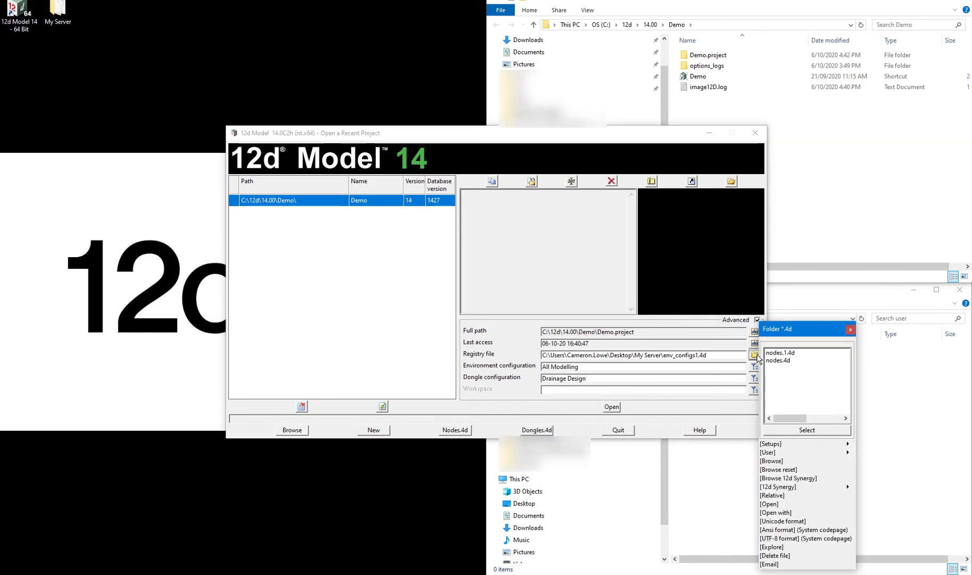
pyautogui.click(772, 509)
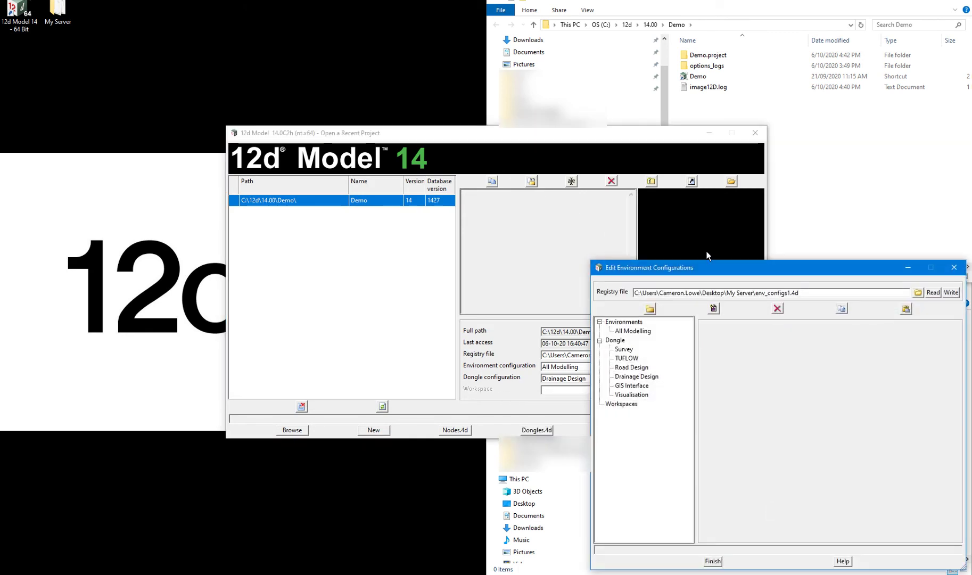
pyautogui.moveTo(704, 270); pyautogui.dragTo(470, 236)
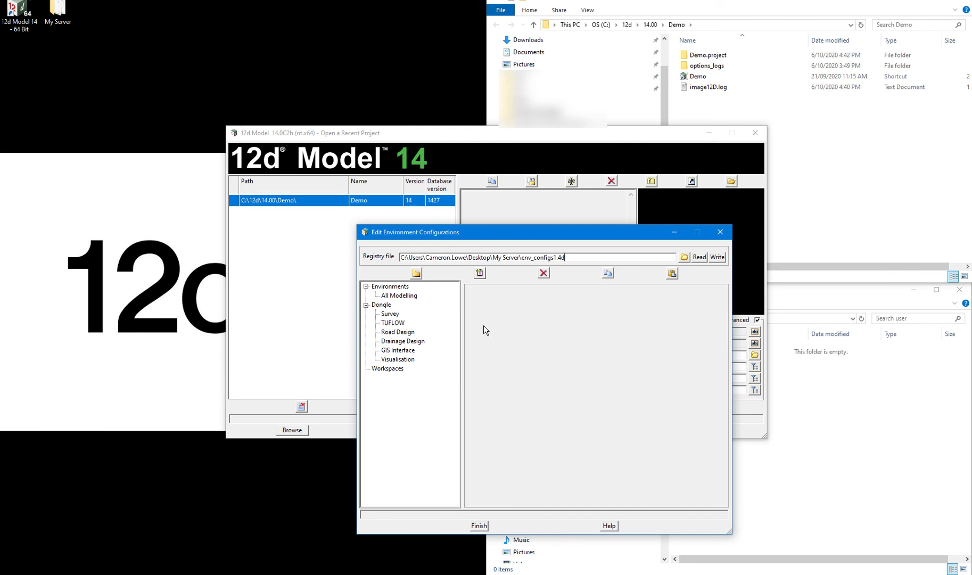
# Add a workspace entry named Road Design pointing to road workspace.4dw in Desktop > My Server.
pyautogui.click(389, 369)
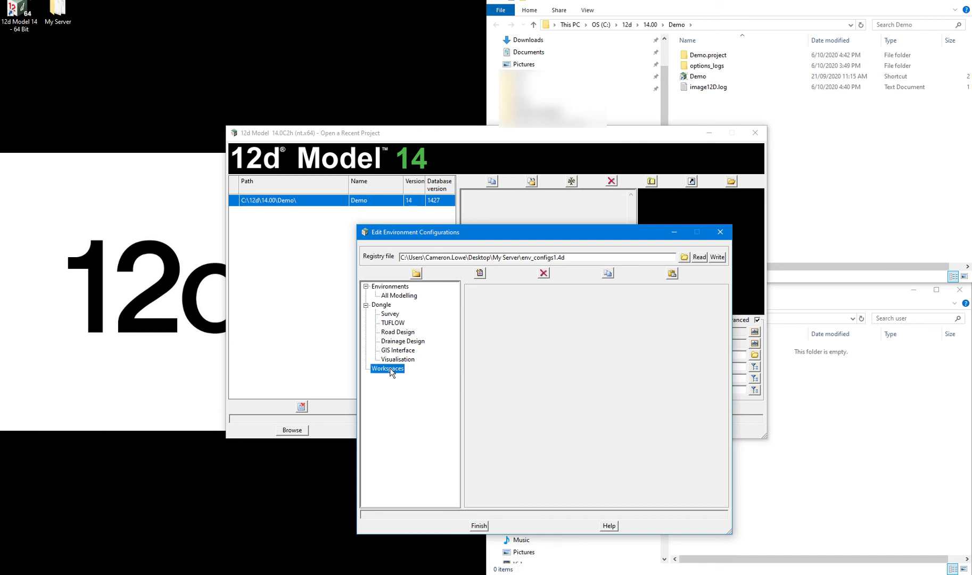
pyautogui.click(481, 273)
pyautogui.moveTo(556, 295); pyautogui.dragTo(483, 298)
pyautogui.write('Road ')
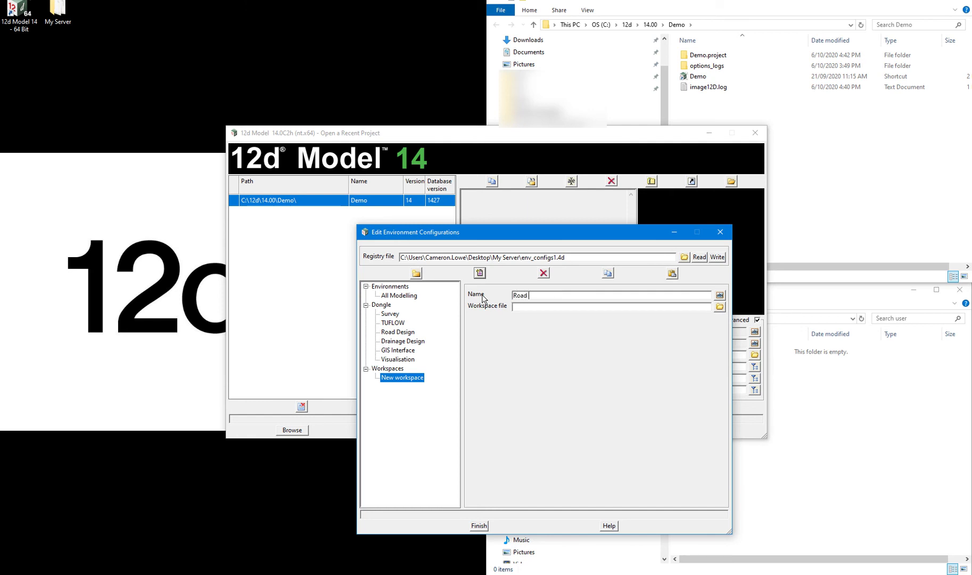
pyautogui.write('Design')
pyautogui.click(722, 308)
pyautogui.click(738, 453)
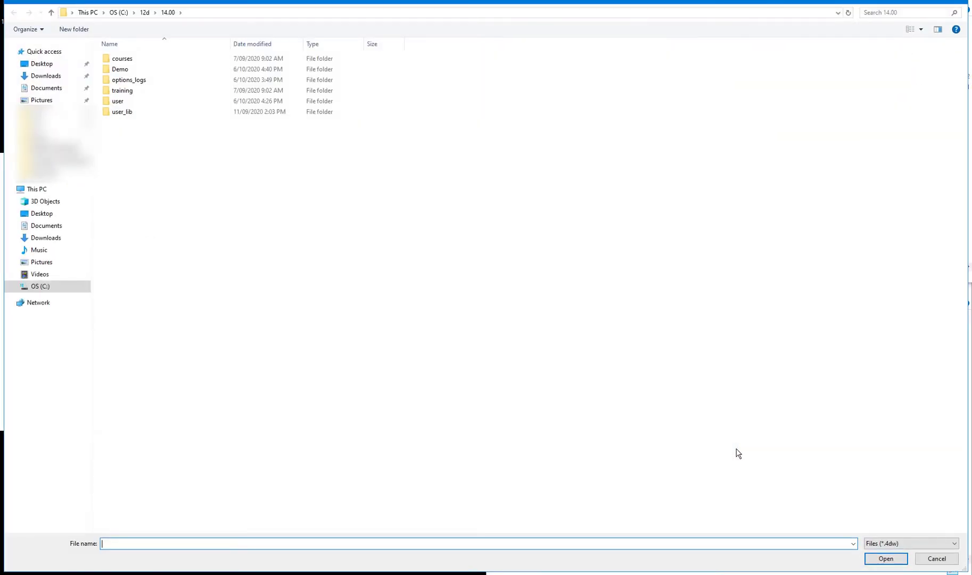
pyautogui.click(48, 214)
pyautogui.doubleClick(132, 60)
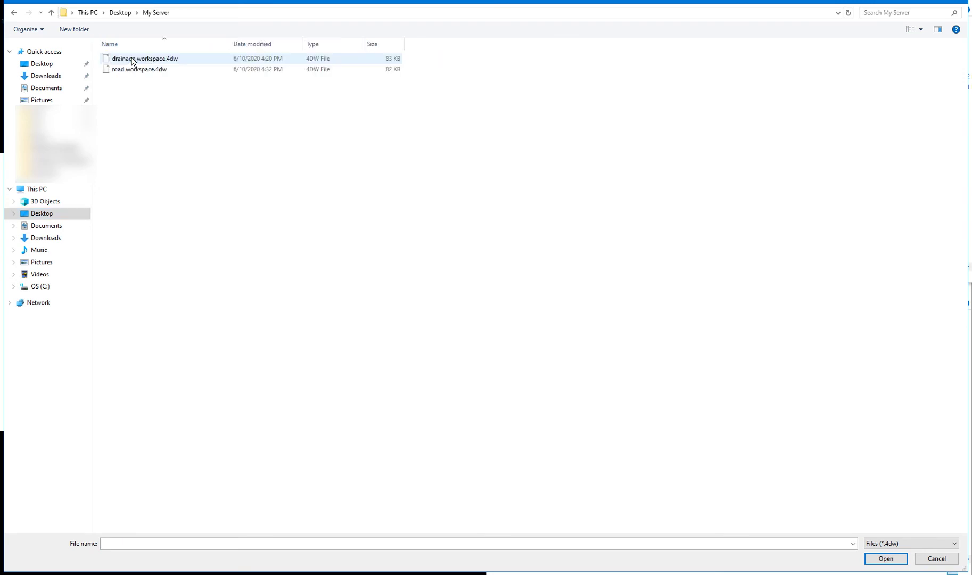
pyautogui.doubleClick(134, 70)
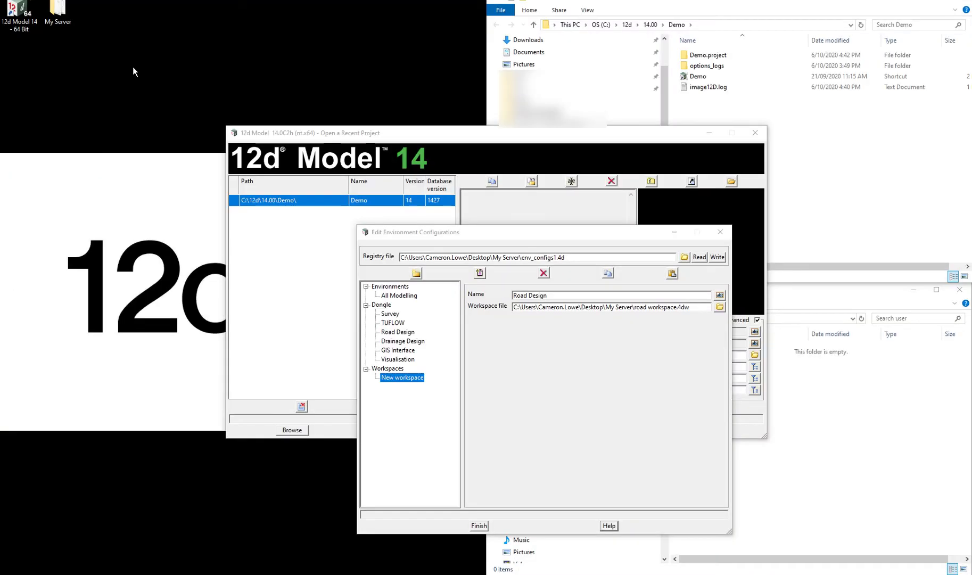
# Write Road Design, then add and write a Drainage Design entry for drainage workspace.4dw, and finish.
pyautogui.click(717, 258)
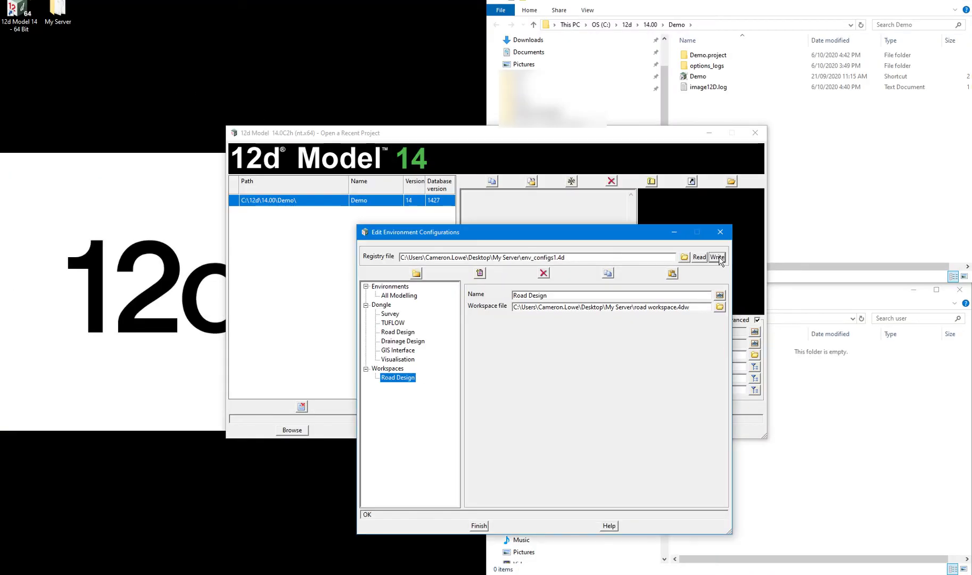
pyautogui.moveTo(569, 296); pyautogui.dragTo(496, 295)
pyautogui.write('Drain')
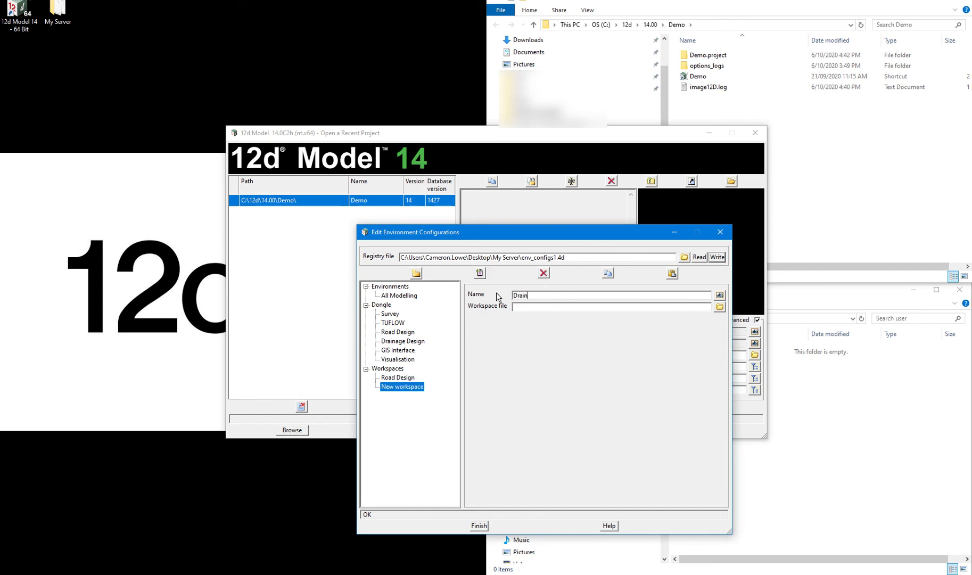
pyautogui.write('age Design')
pyautogui.click(719, 308)
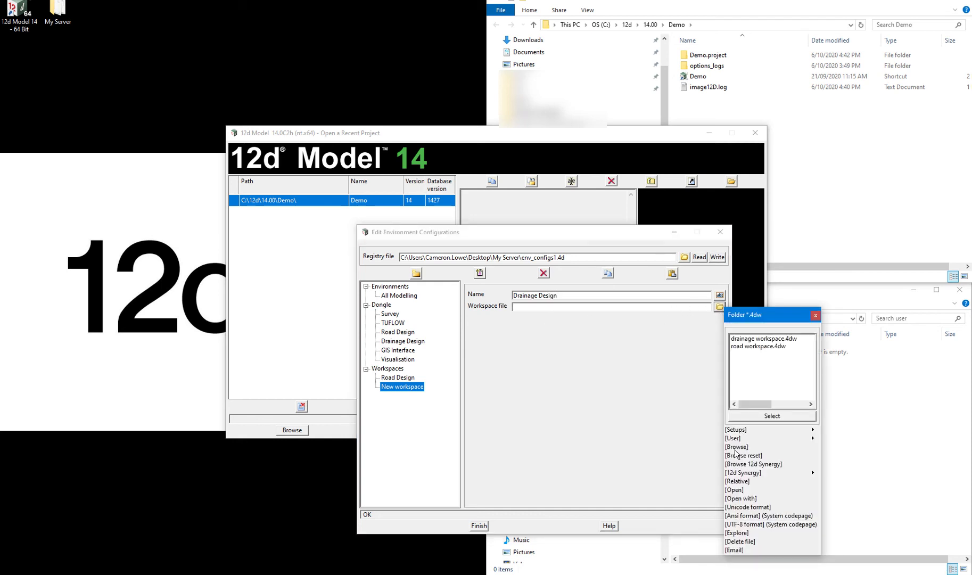
pyautogui.click(737, 452)
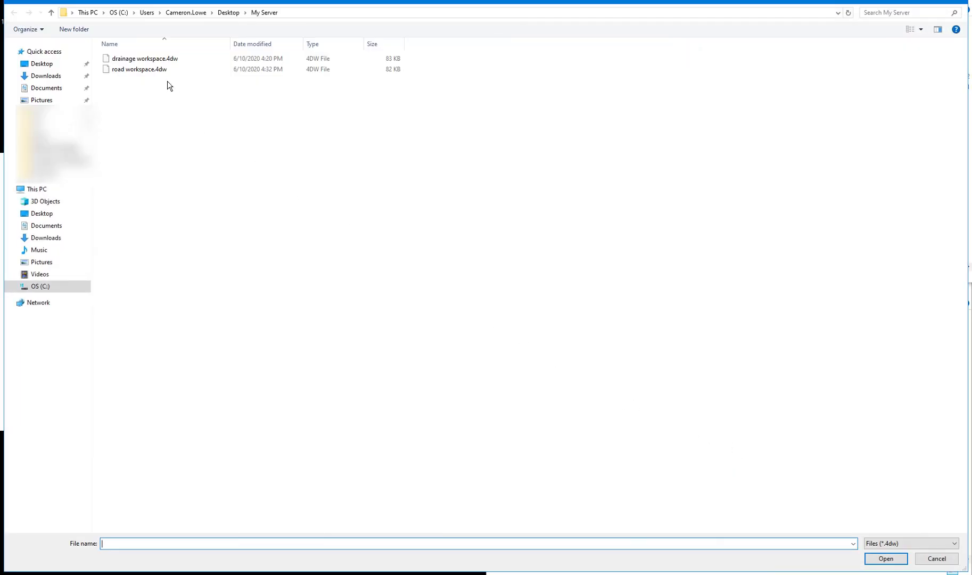
pyautogui.doubleClick(162, 60)
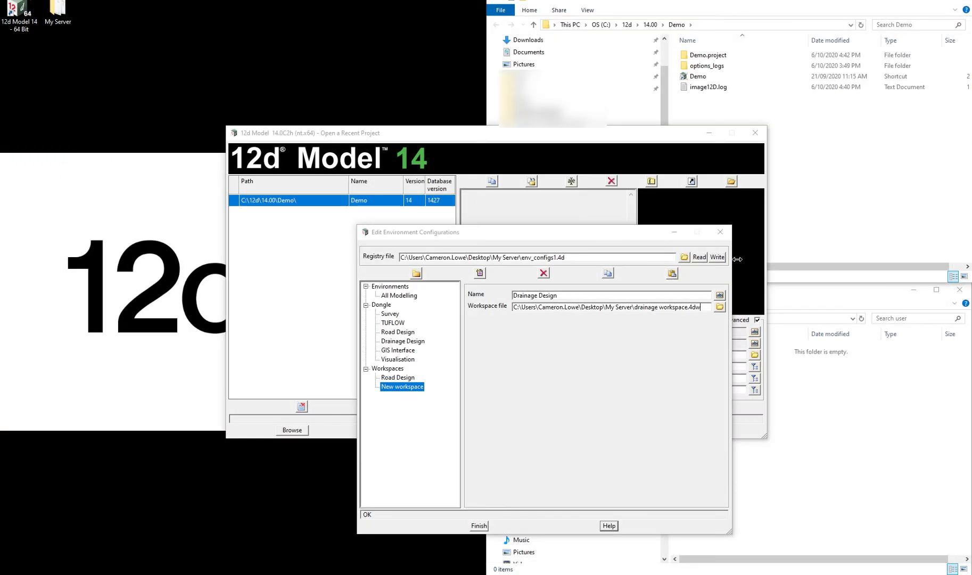
pyautogui.click(717, 257)
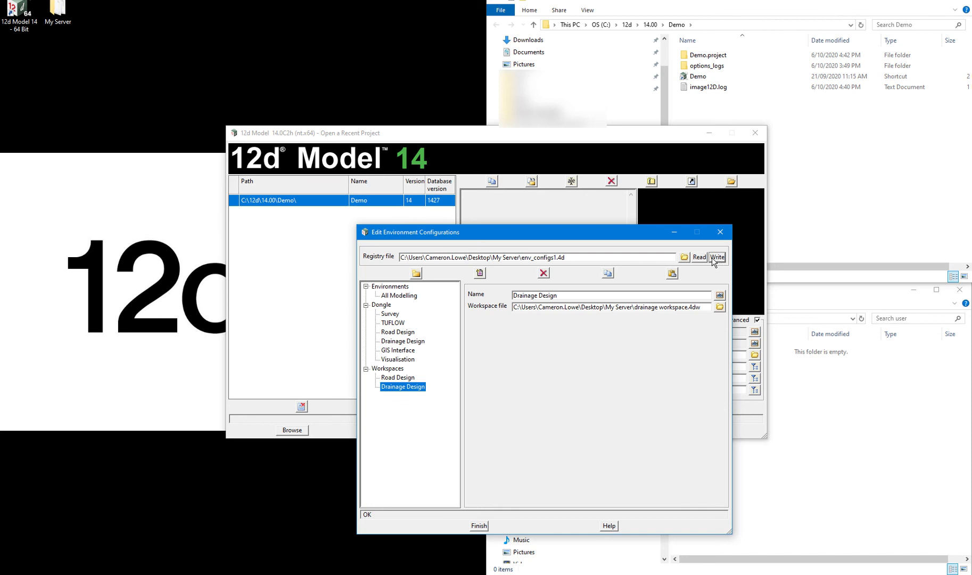
pyautogui.click(479, 526)
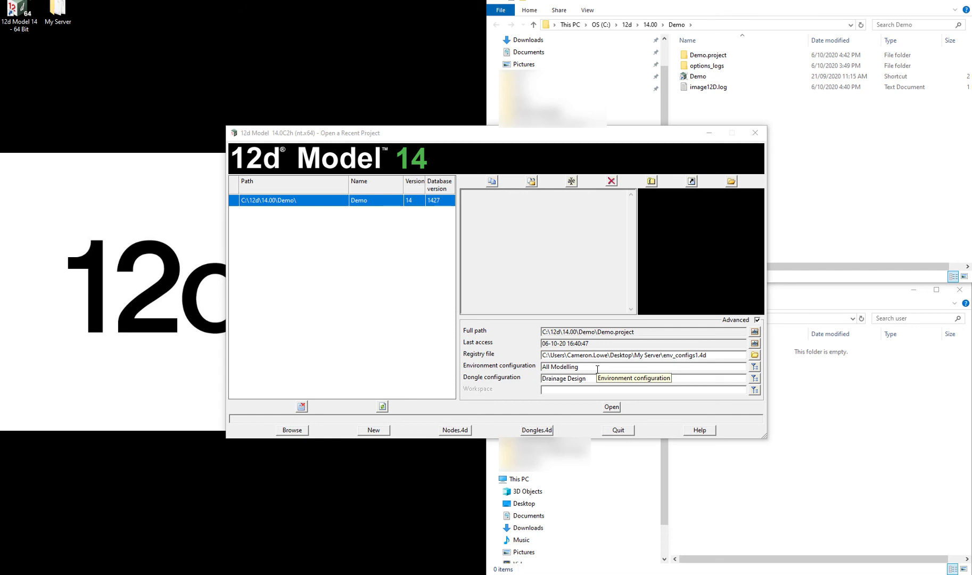
# Open the Demo project with Road Design as both dongle configuration and workspace.
pyautogui.click(755, 379)
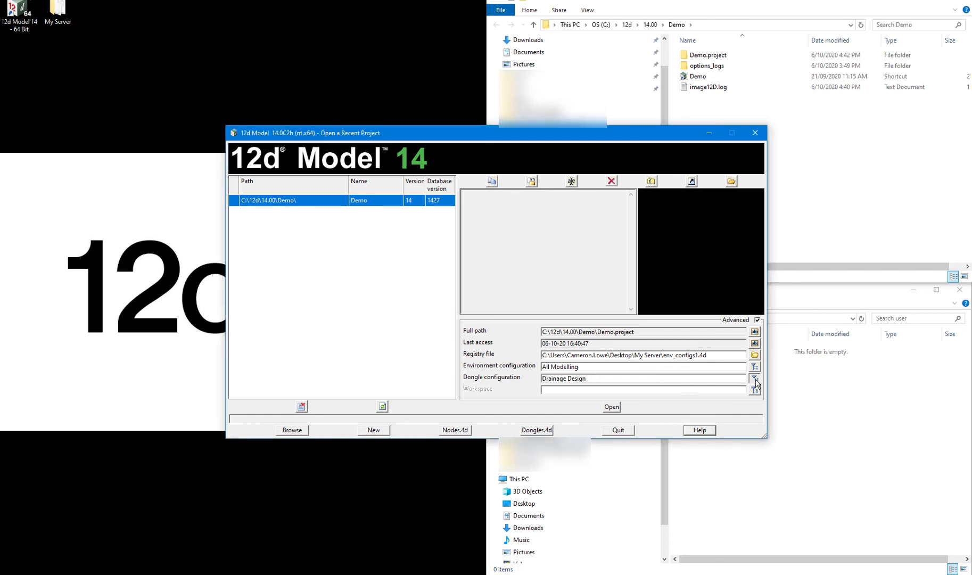
pyautogui.click(798, 435)
pyautogui.click(757, 391)
pyautogui.click(800, 430)
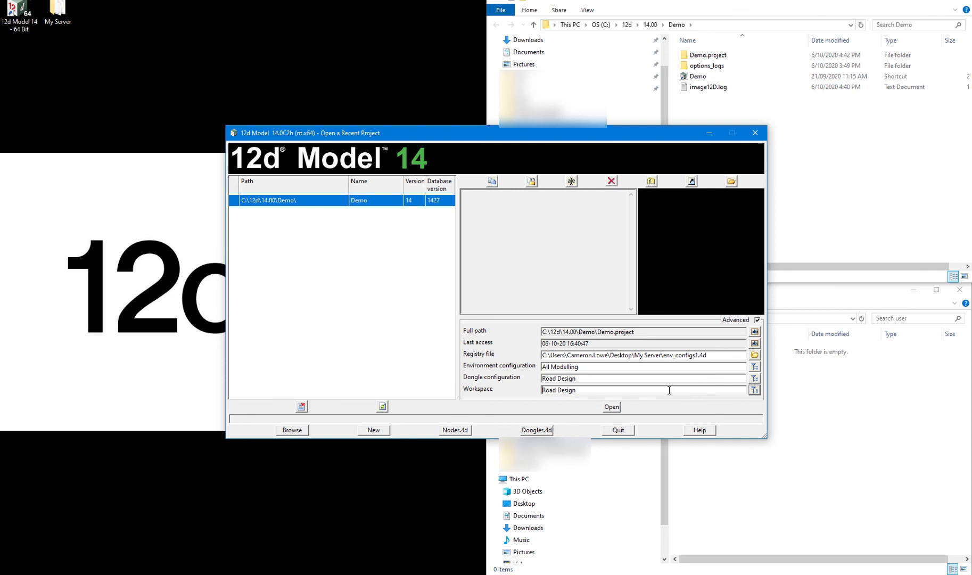
pyautogui.click(611, 406)
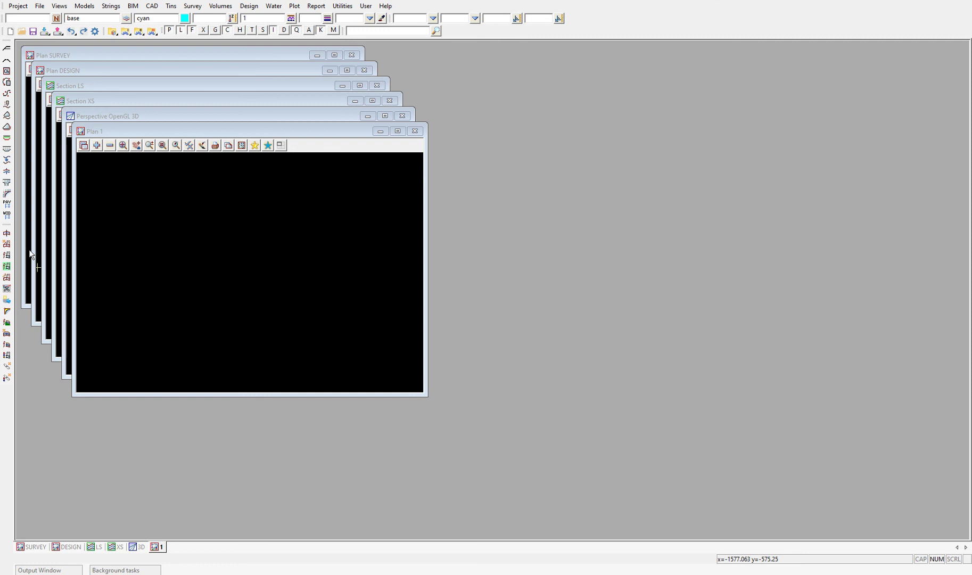
# Go to Project > Management > Workspace > Load > Set ups to list loadable workspaces.
pyautogui.click(16, 7)
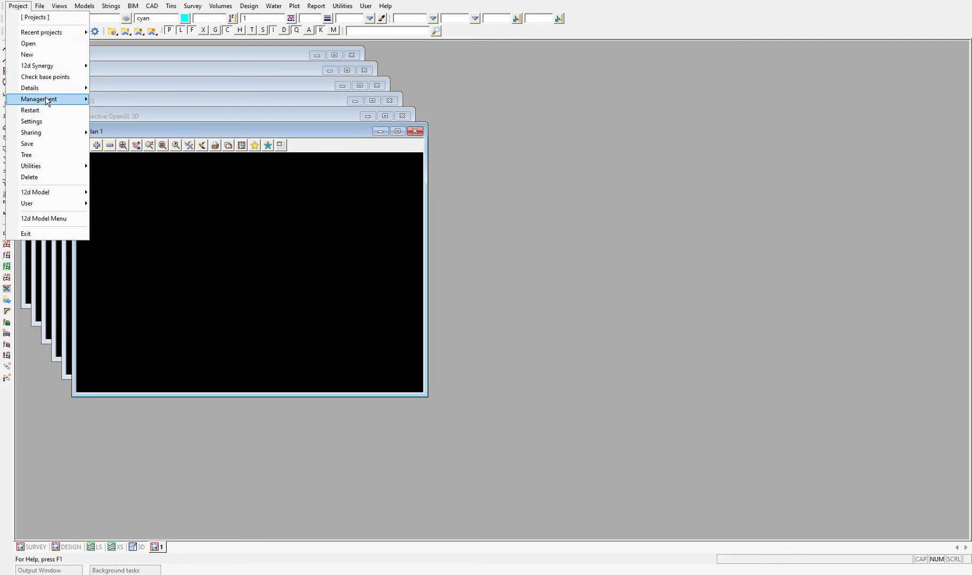
pyautogui.moveTo(78, 102)
pyautogui.moveTo(157, 219)
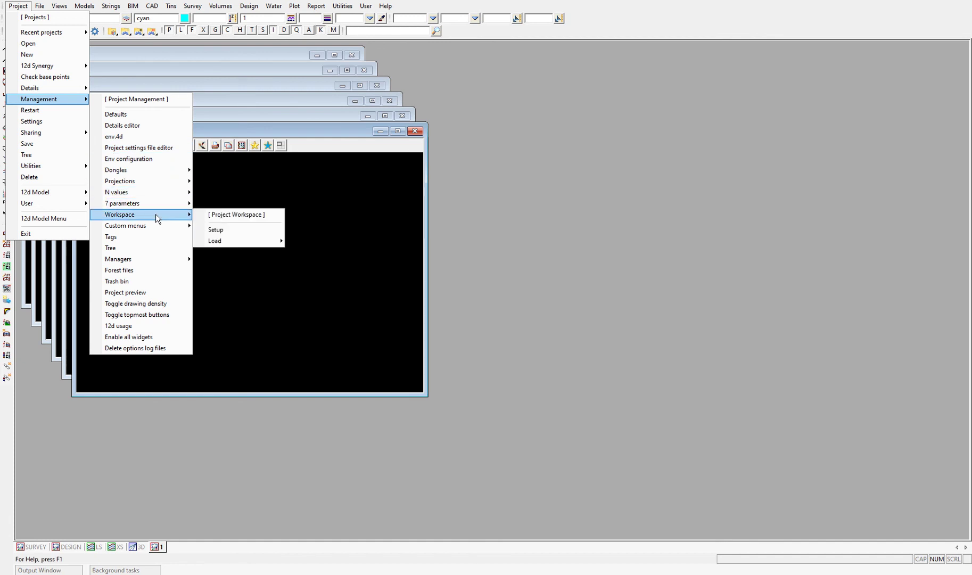
pyautogui.moveTo(237, 240)
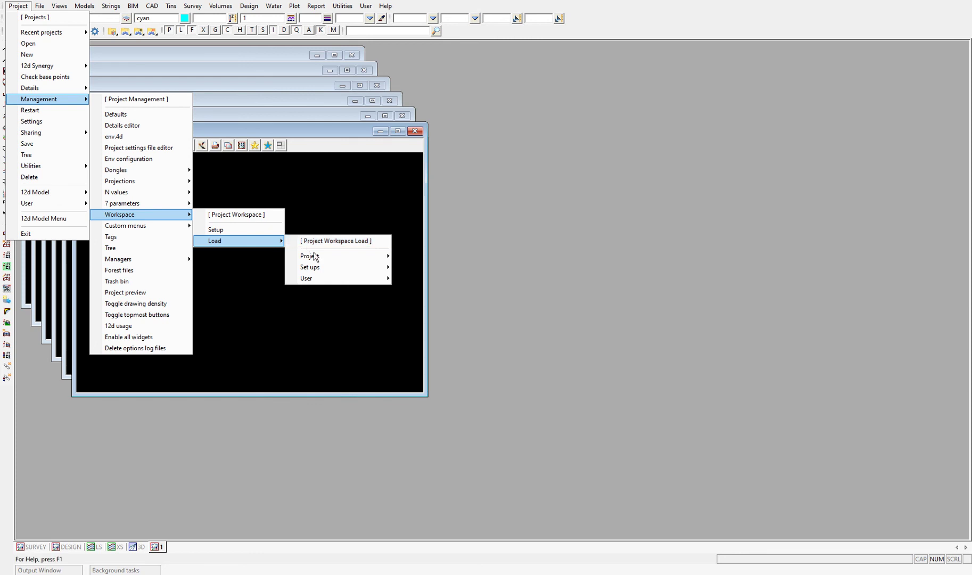
pyautogui.moveTo(316, 258)
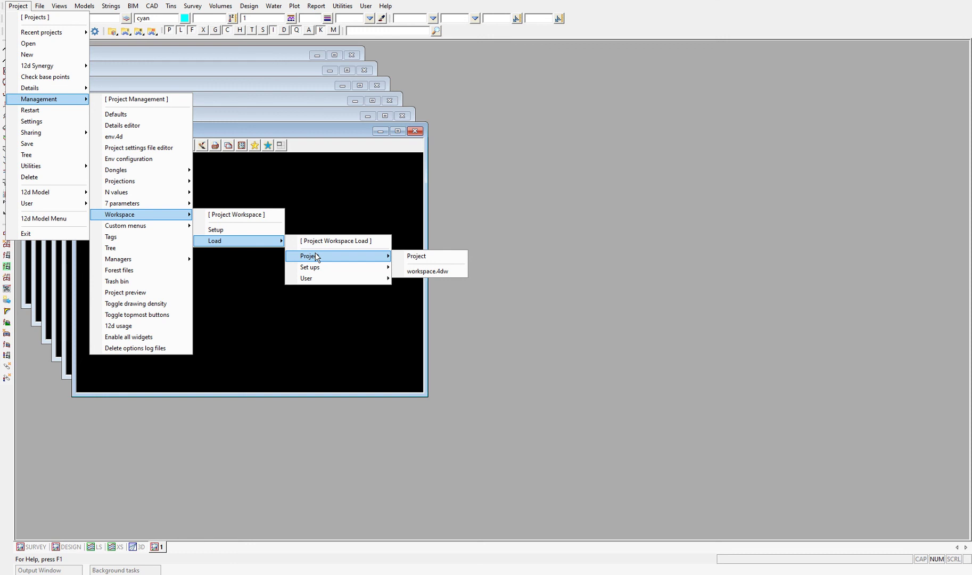